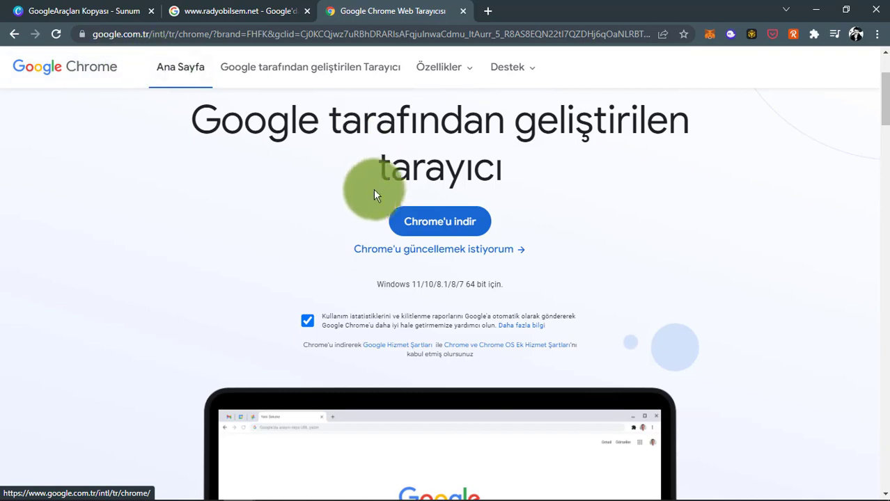
Look over the Google Chrome download page and select the beginning of its full web address.
scroll(361, 202, up, 2)
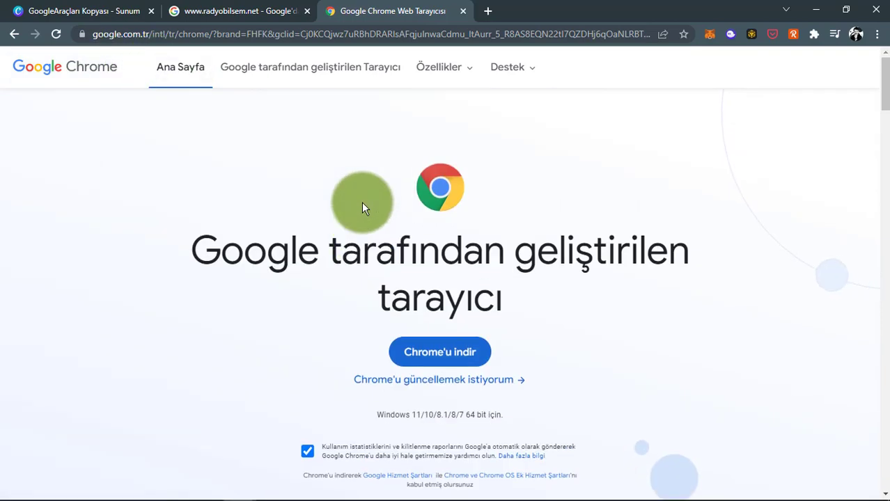
scroll(356, 248, down, 1)
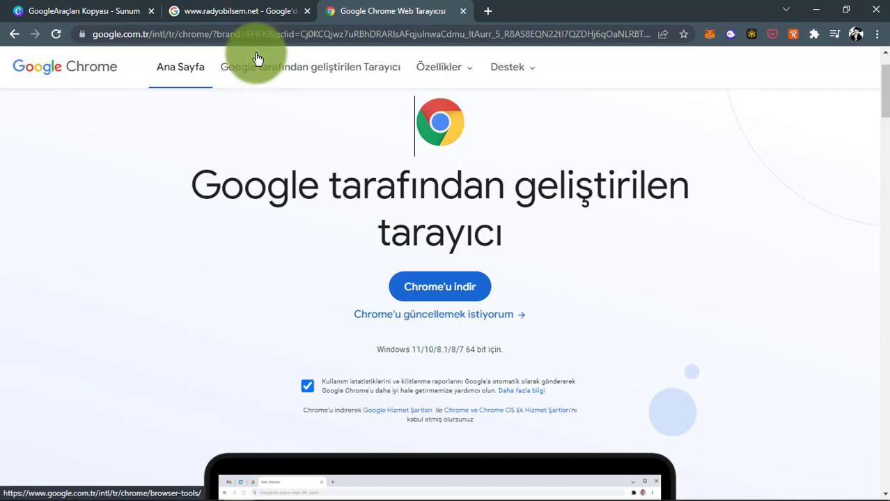
click(200, 33)
click(201, 36)
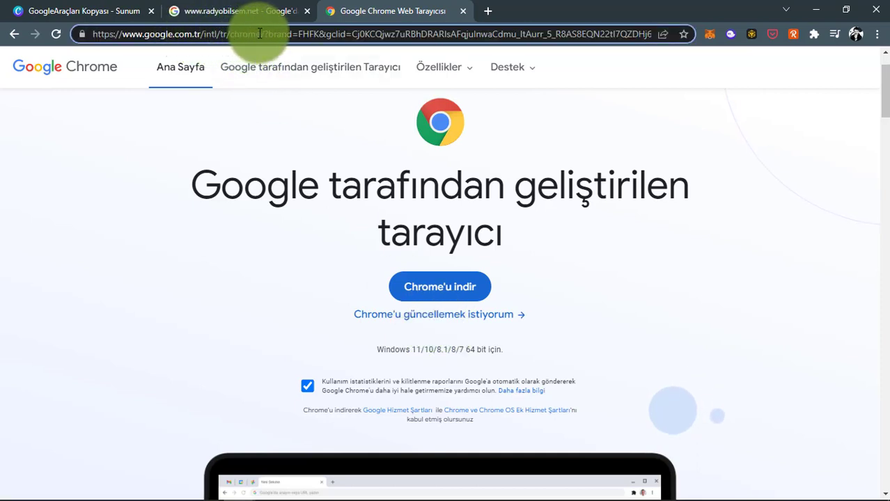
drag(260, 33, 94, 31)
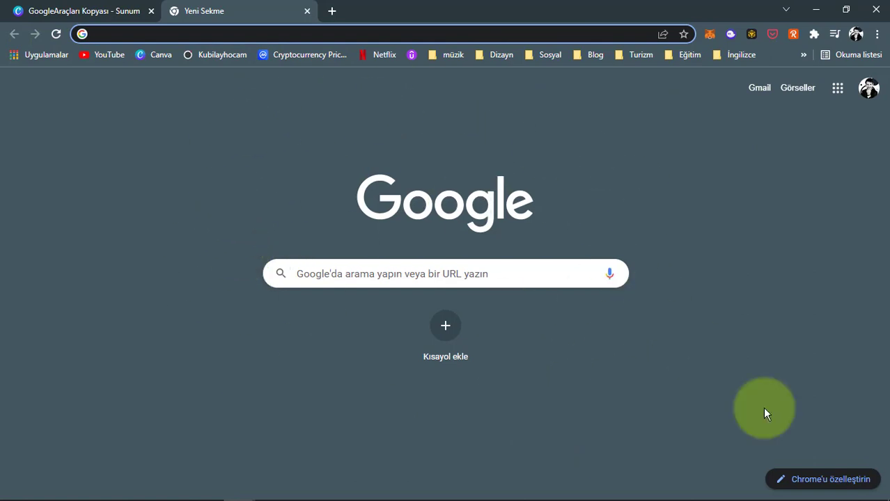
Open the new tab page customization, try the yellow colour theme, and reapply the dark blue-grey theme.
click(819, 485)
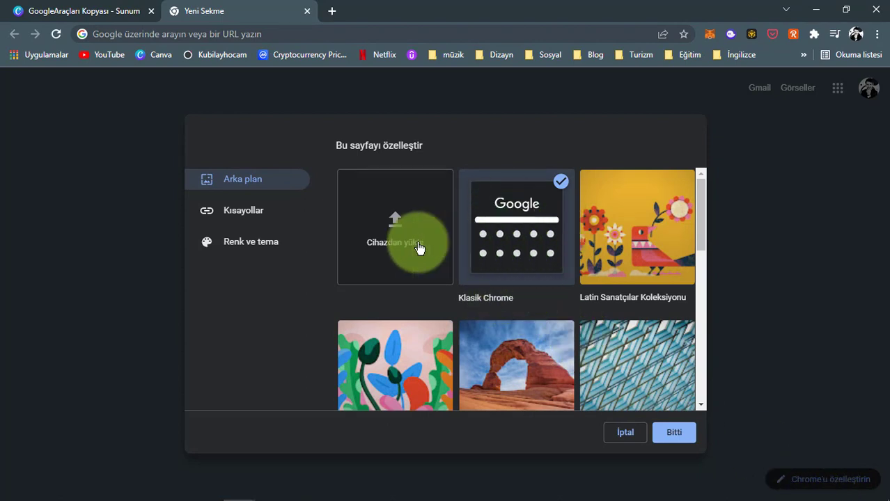
scroll(523, 256, down, 2)
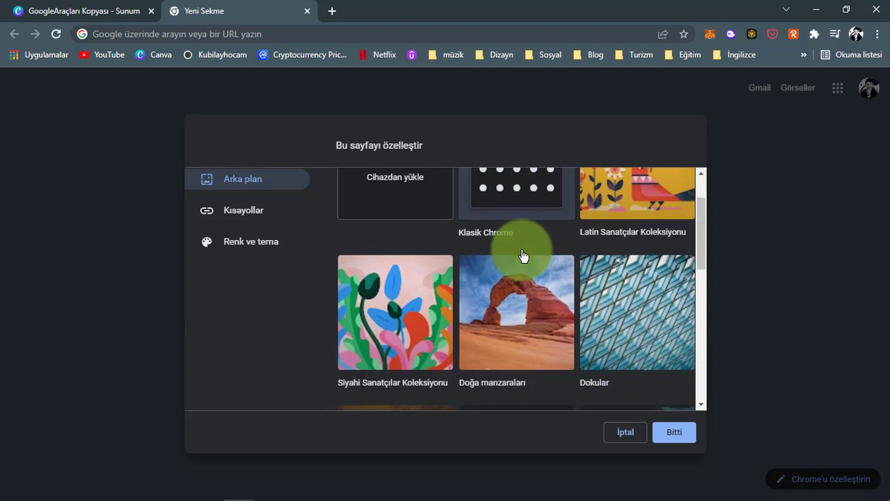
scroll(522, 253, up, 2)
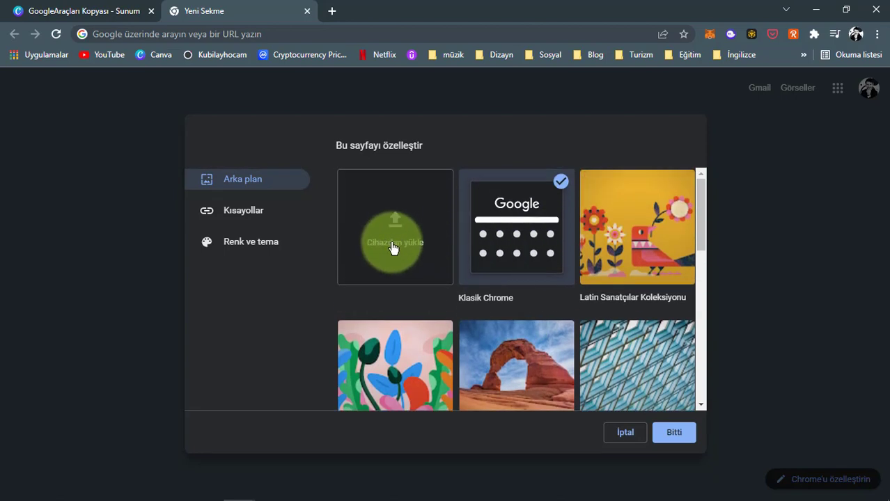
click(282, 247)
click(423, 258)
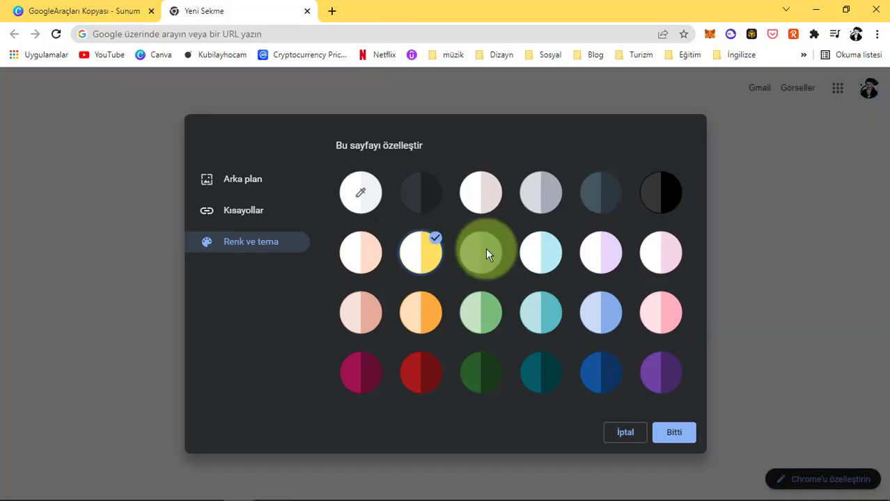
click(603, 198)
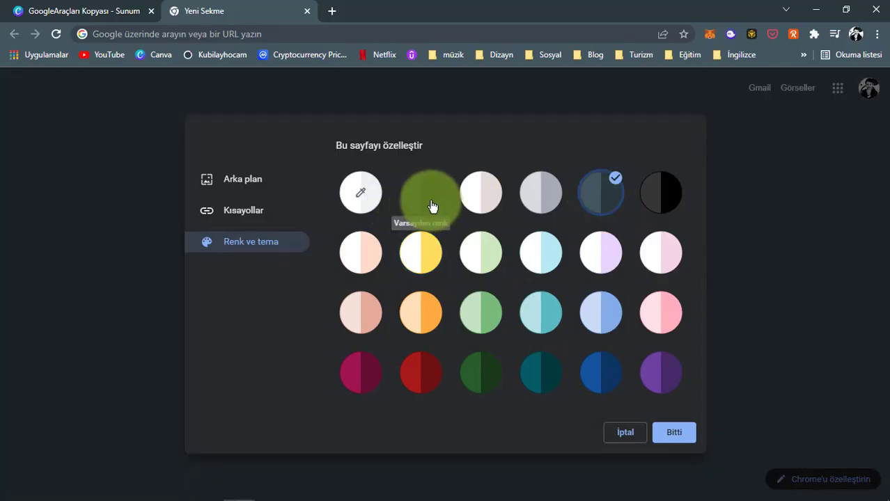
Try the red rock arch background and daily refresh from Doğa manzaraları, then finish customizing from the background collections.
click(252, 211)
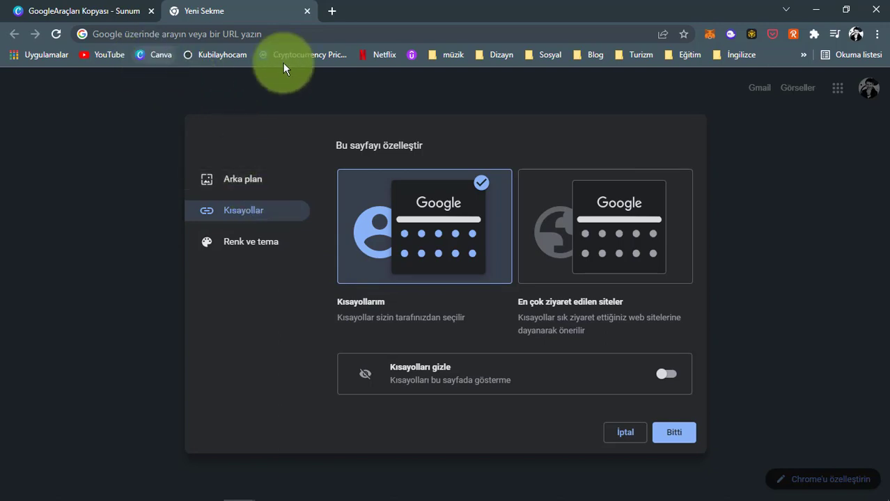
click(242, 189)
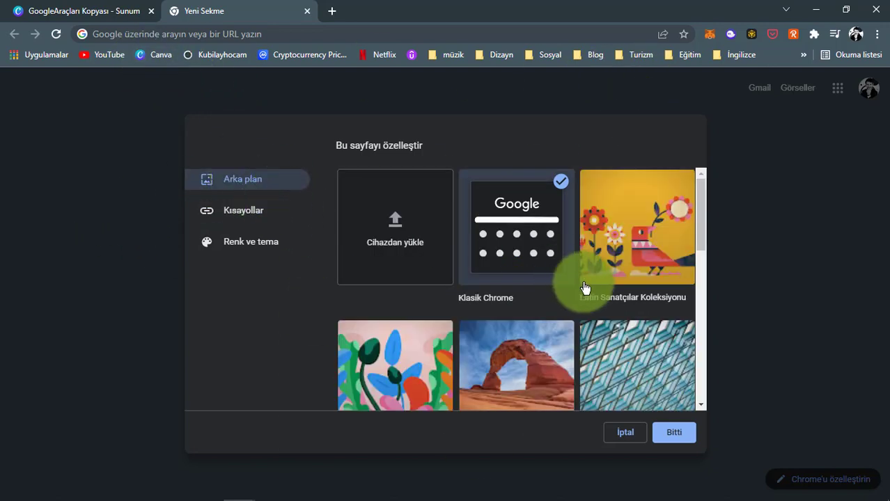
scroll(598, 296, down, 3)
click(506, 218)
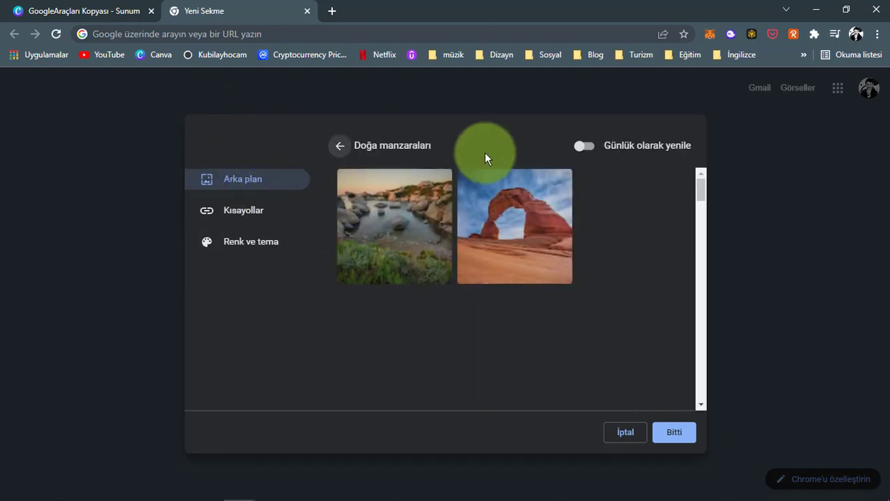
click(520, 233)
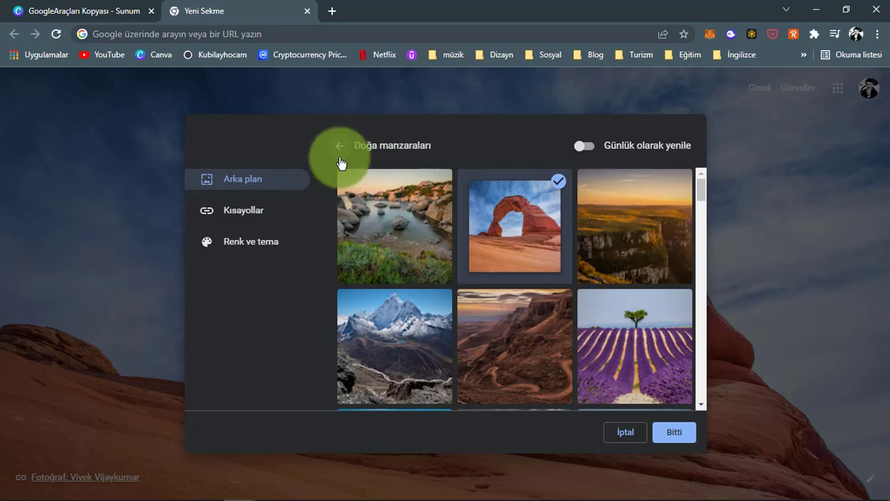
click(591, 147)
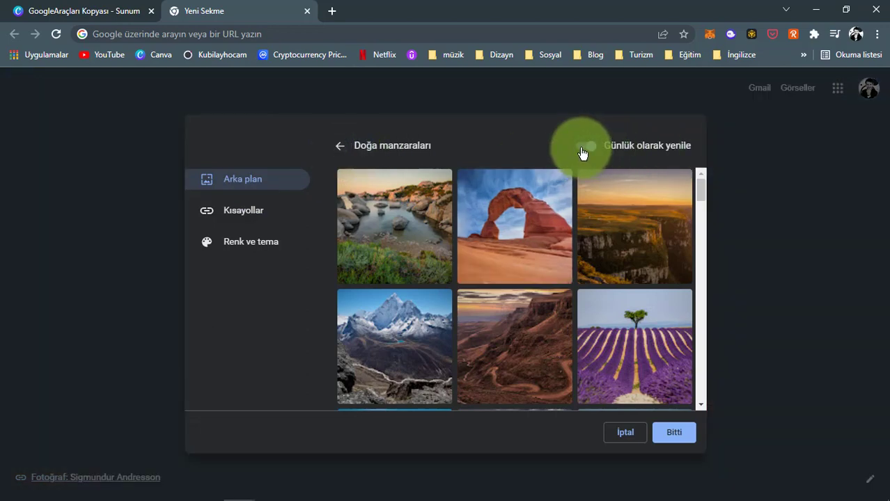
click(341, 146)
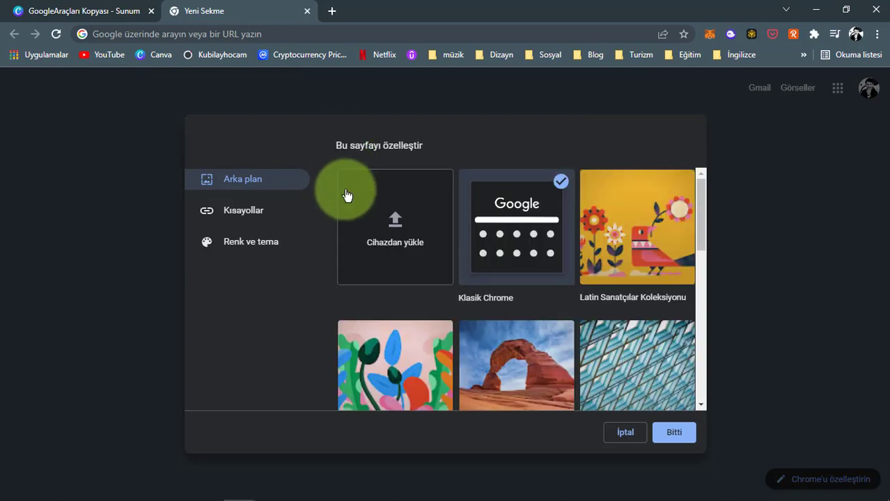
click(675, 434)
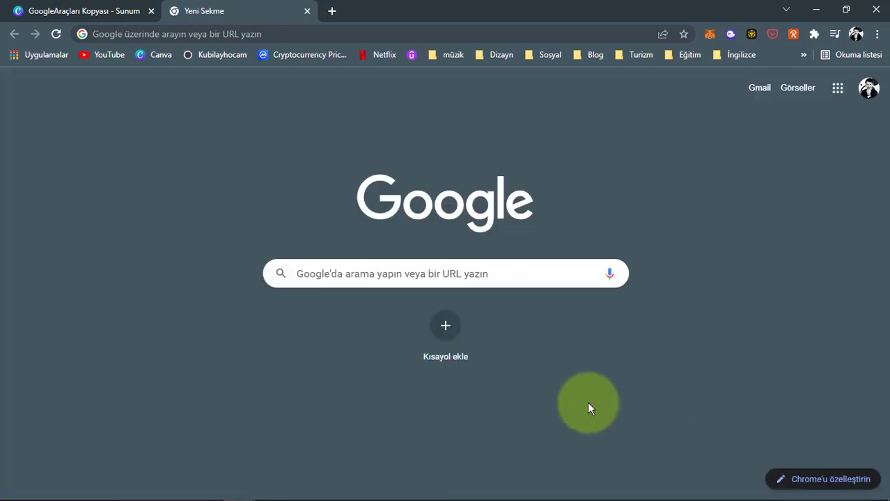
click(445, 329)
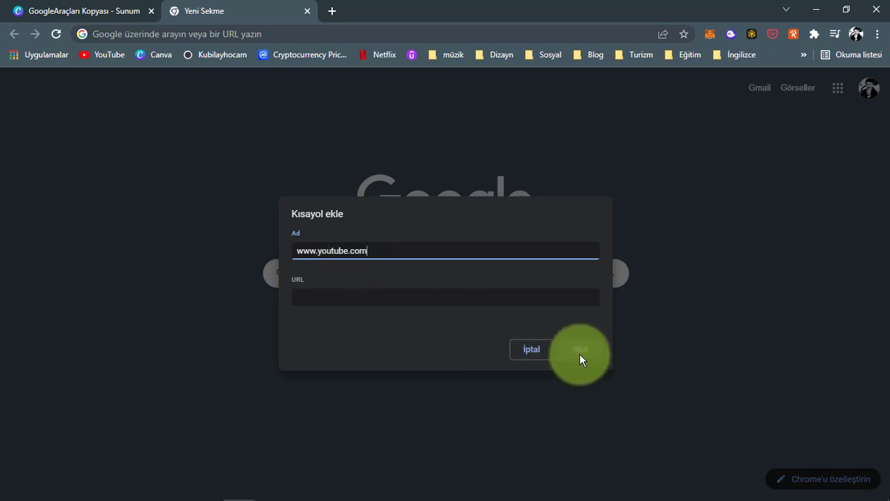
drag(367, 251, 317, 250)
key(ctrl+c)
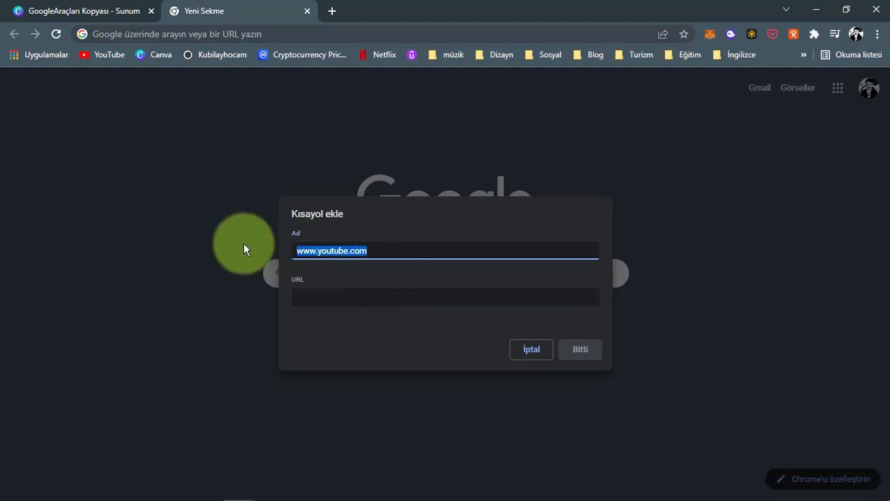
click(315, 302)
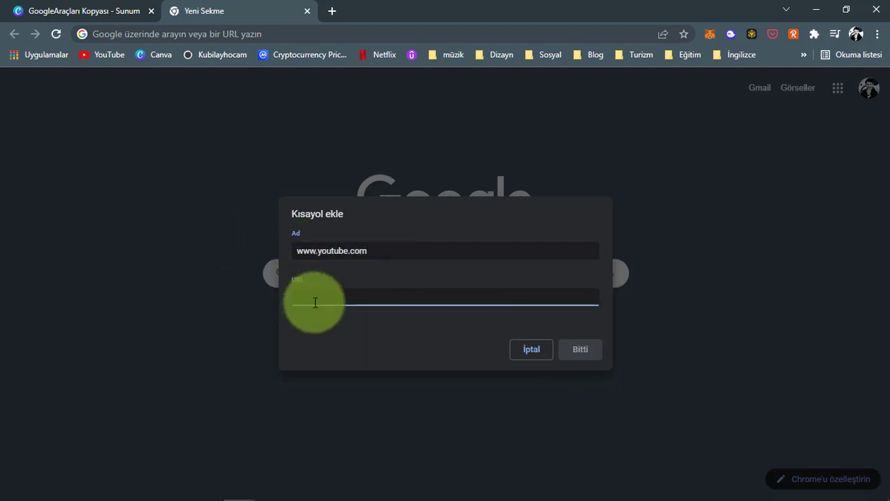
key(ctrl+v)
drag(369, 251, 288, 252)
key(BackSpace)
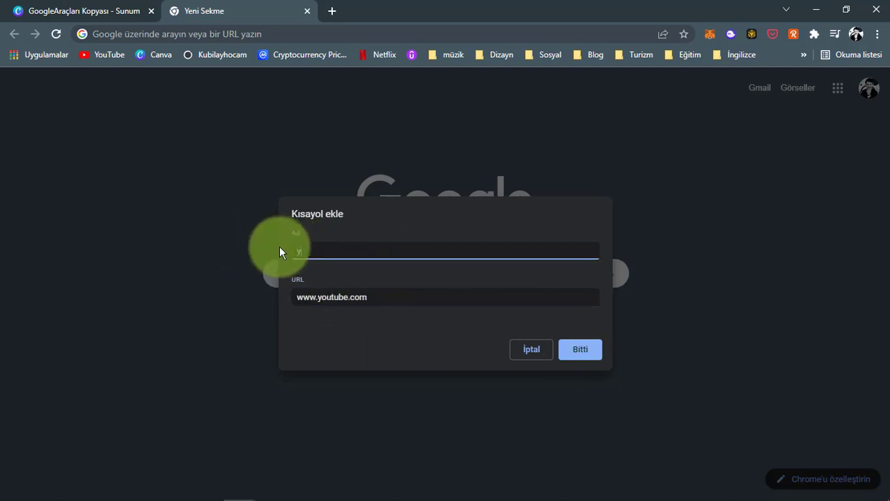
text(you)
key(BackSpace)
text(utube)
key(Return)
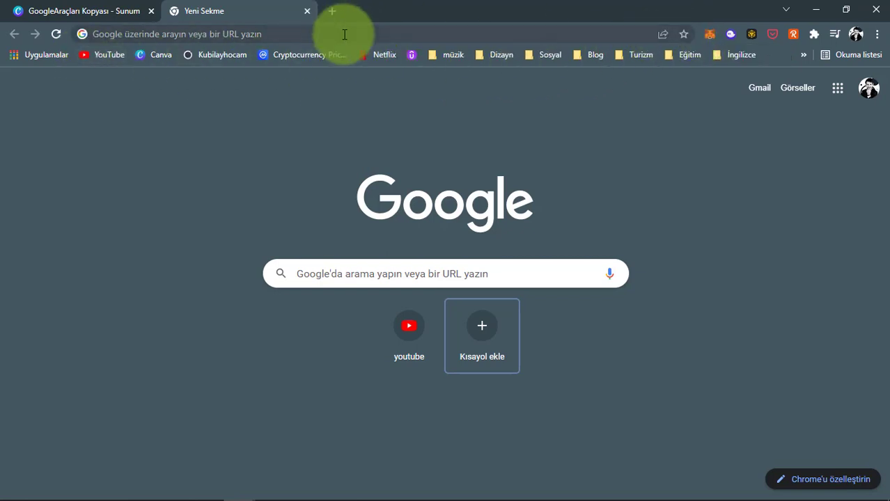
Visit YouTube from its bookmark and open a new tab.
click(109, 55)
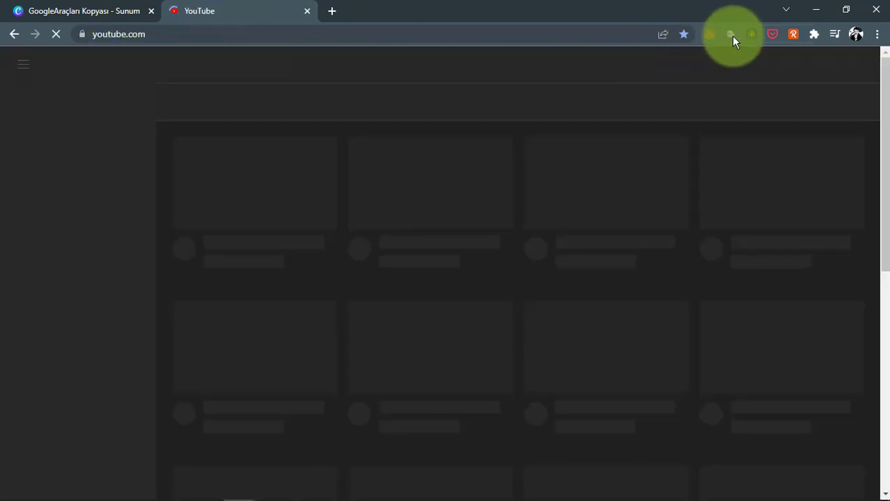
click(332, 11)
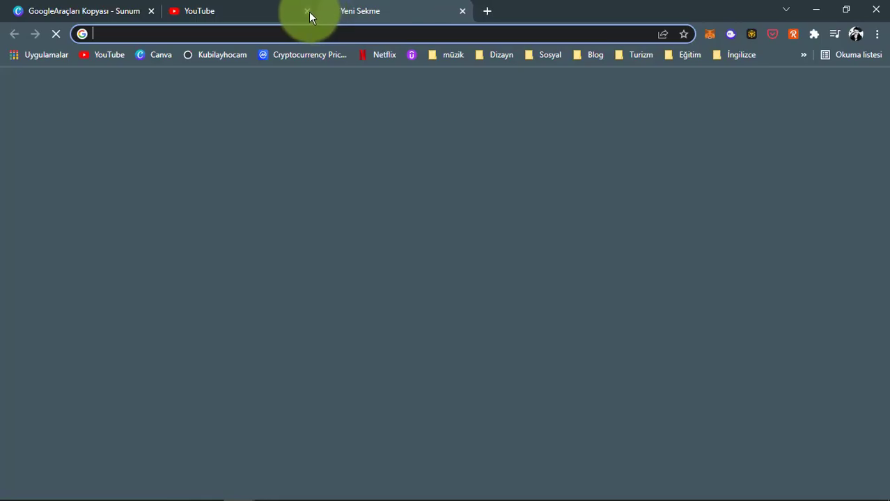
Open the personal site bookmarked between Canva and Cryptocurrency Prices and remove its bookmark.
click(202, 54)
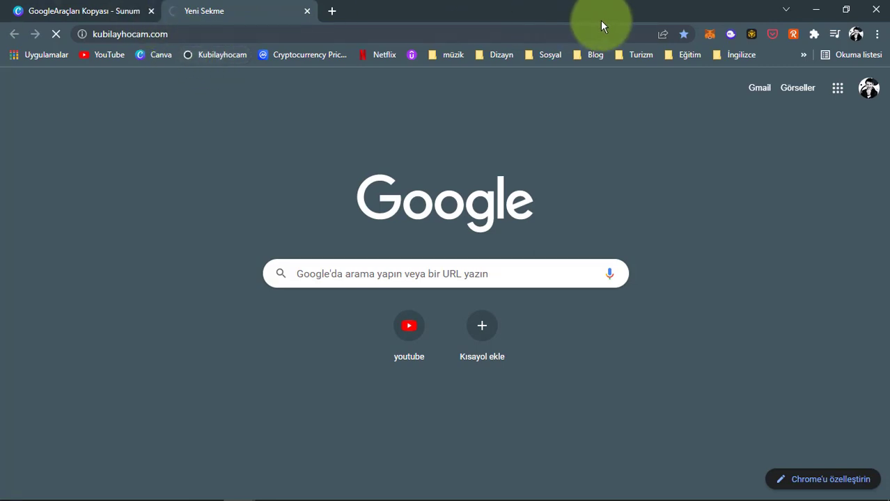
click(683, 35)
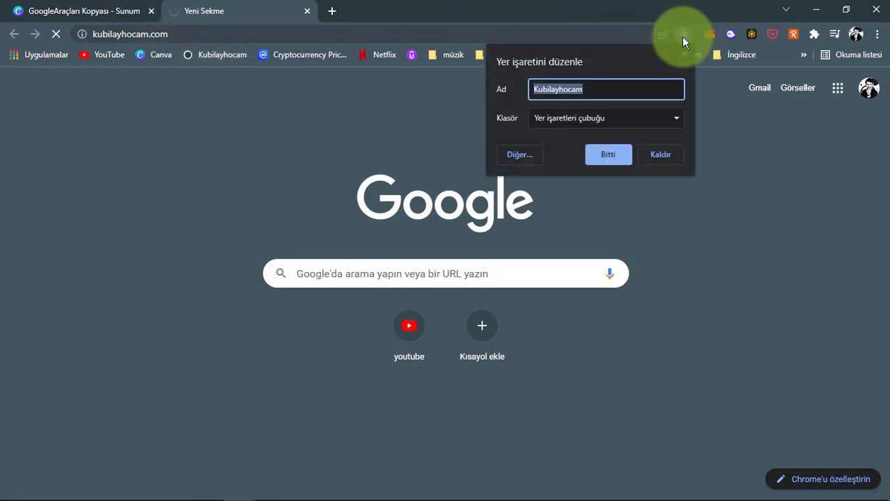
click(664, 153)
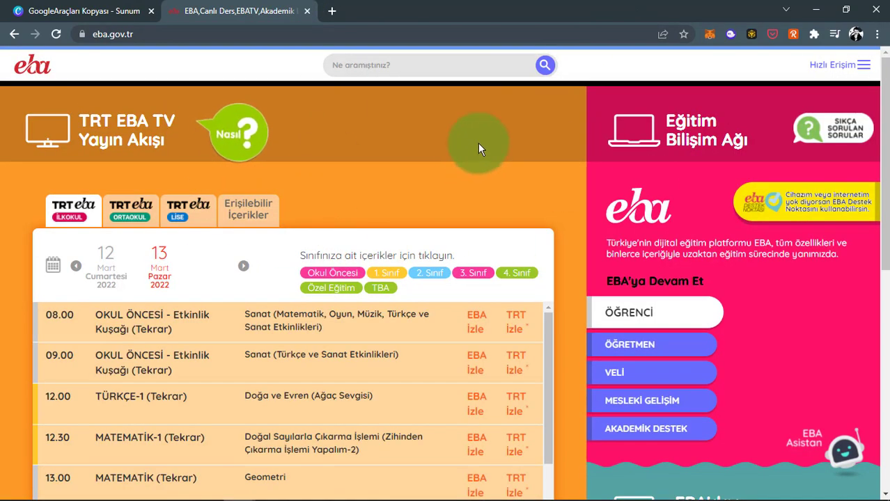
Bookmark the eba.gov.tr page in the DİJİTAL ÖĞRETMEN folder.
click(682, 36)
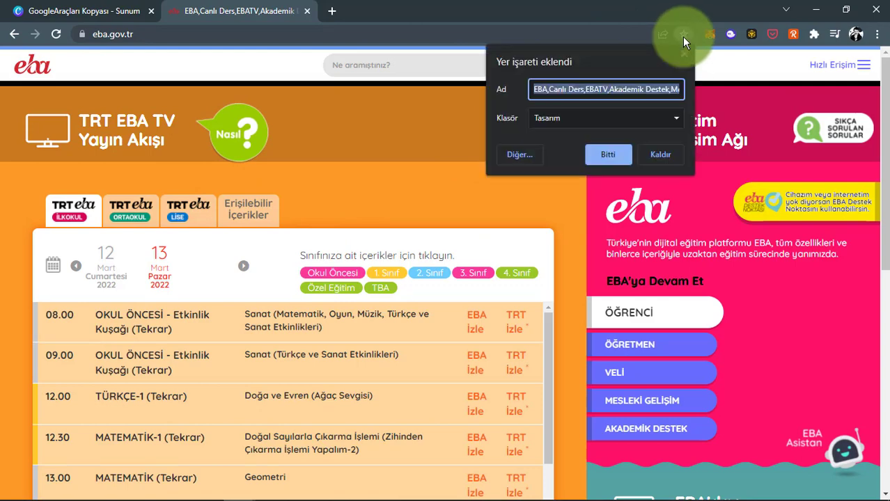
click(558, 118)
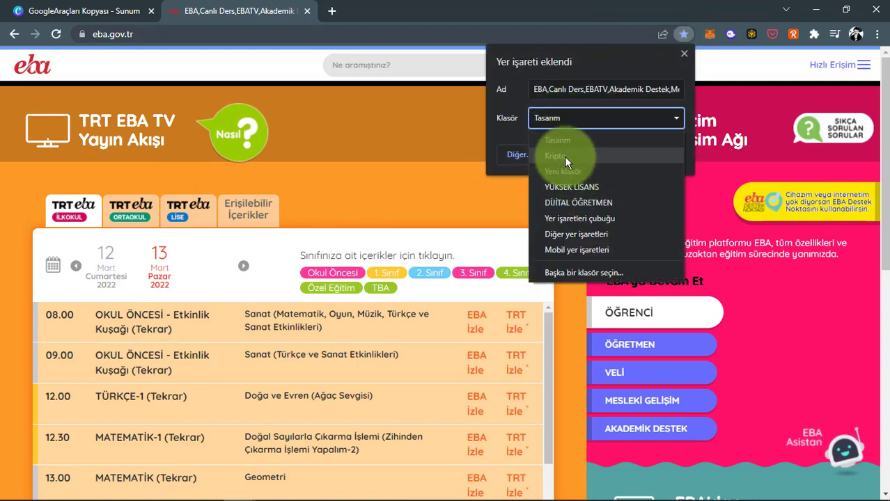
click(575, 202)
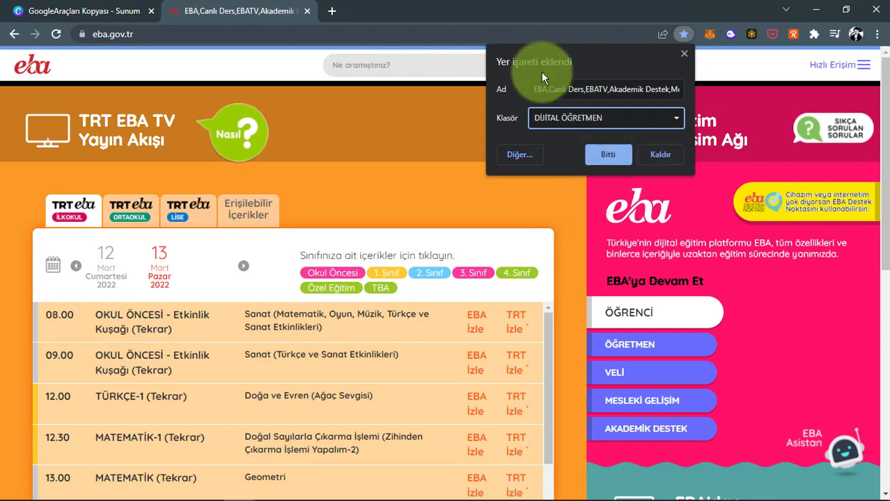
click(628, 157)
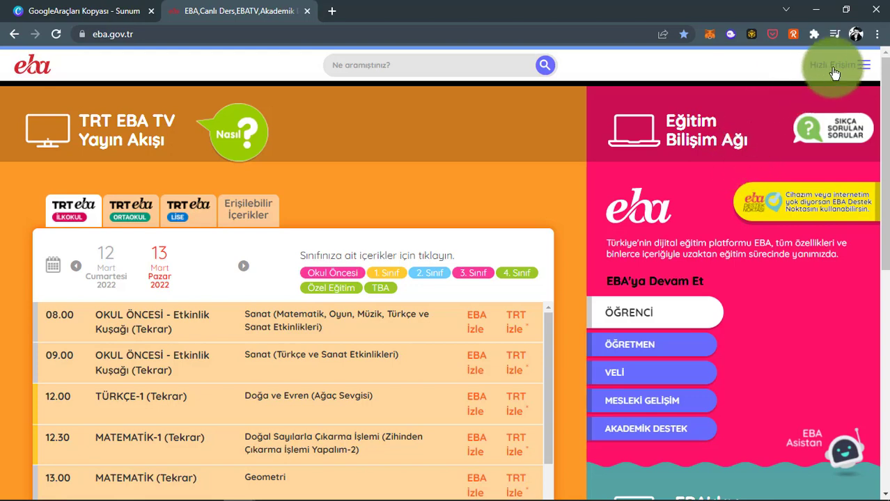
Enable the bookmarks bar so it is shown on every page.
click(877, 33)
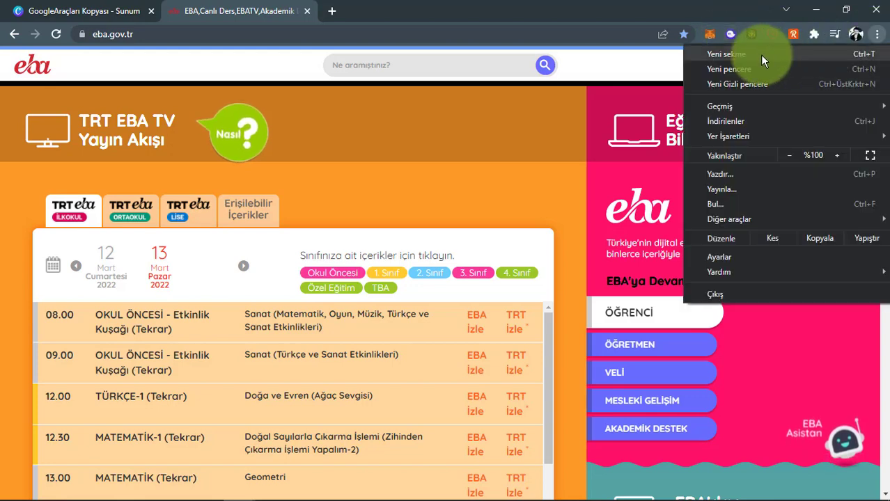
mouse_move(724, 137)
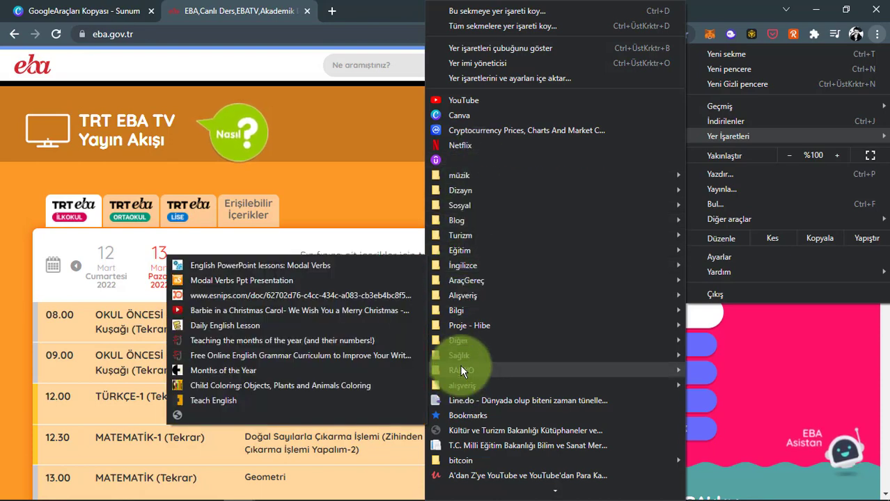
click(487, 48)
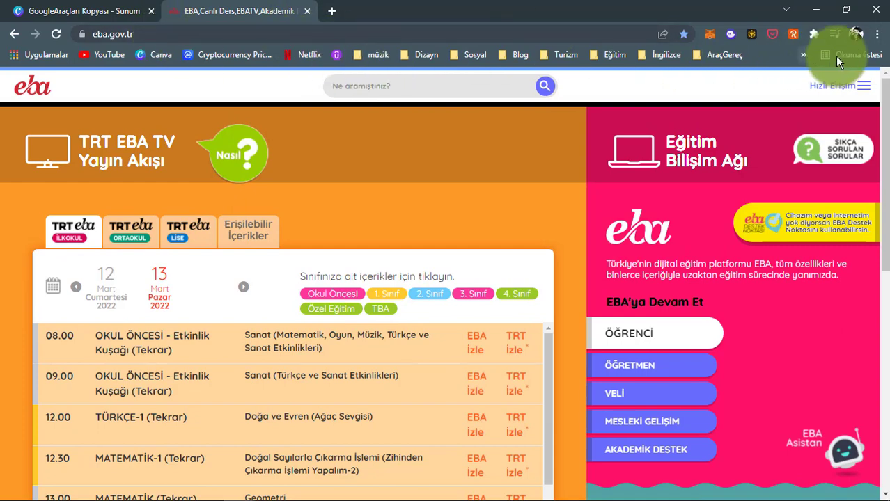
Move the Kültür ve Turizm Bakanlığı bookmark to the bookmarks bar between Cryptocurrency Prices and Netflix.
click(877, 34)
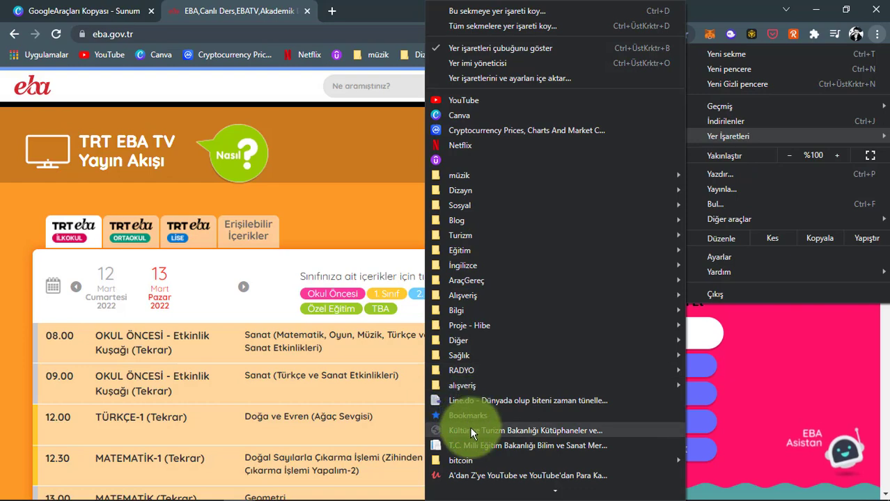
drag(480, 401, 324, 202)
drag(313, 60, 282, 54)
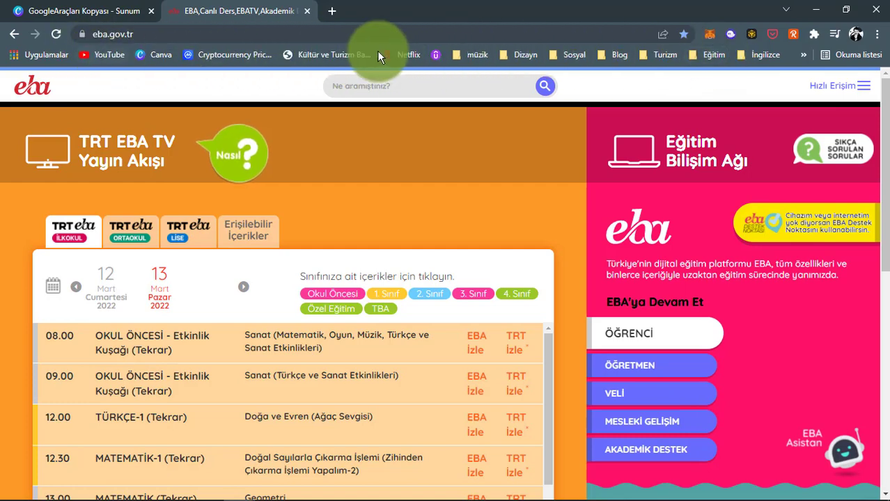
Examine the bookmark folders, such as müzik, on the bookmarks bar and in the complete Yer İşaretleri list.
click(469, 55)
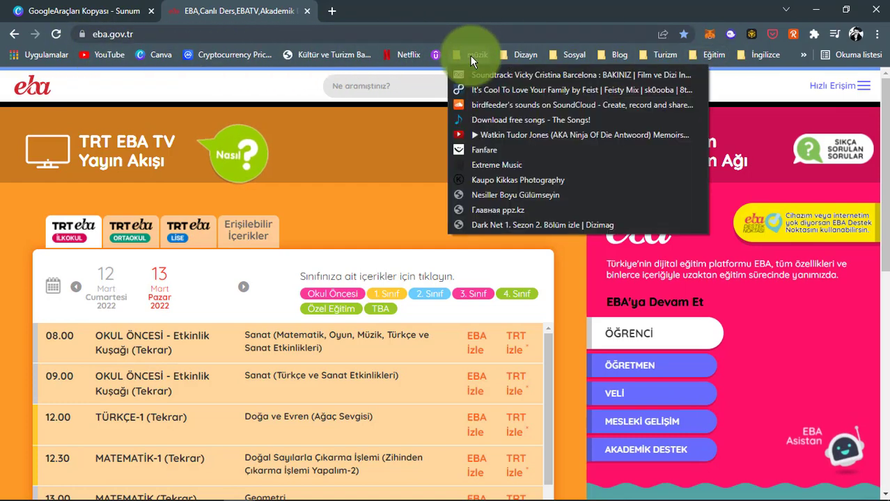
click(522, 54)
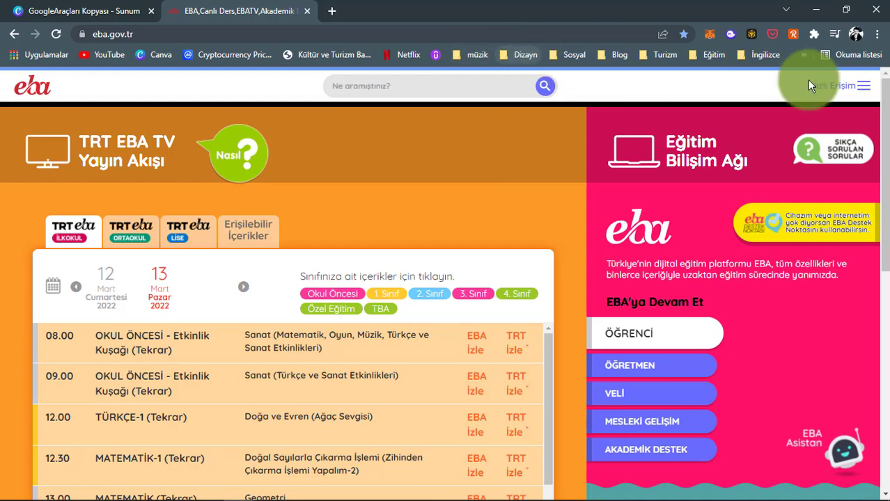
click(877, 35)
mouse_move(730, 136)
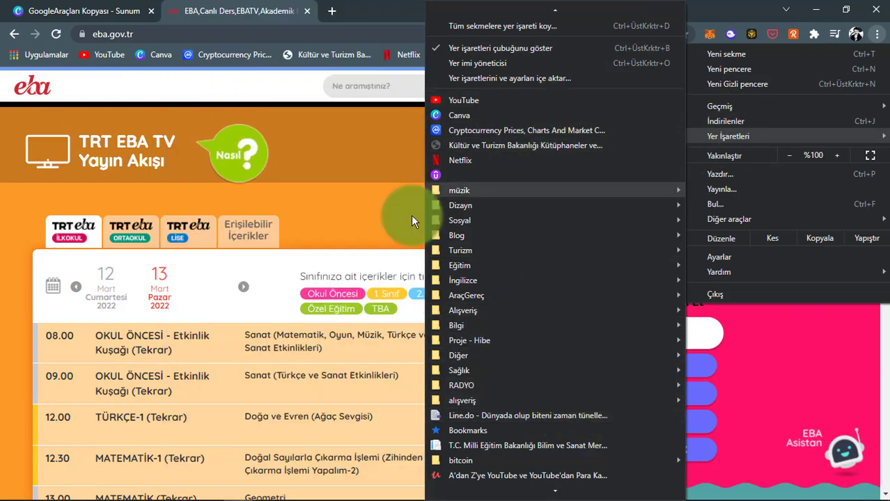
click(249, 22)
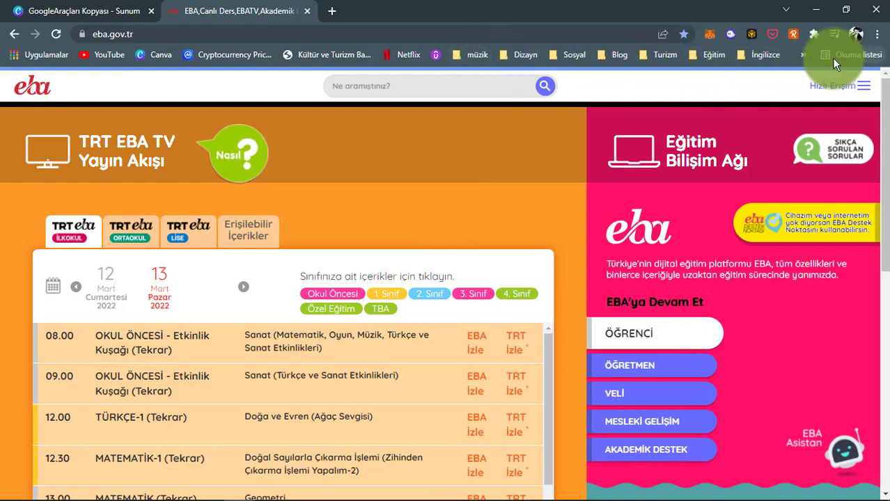
click(876, 34)
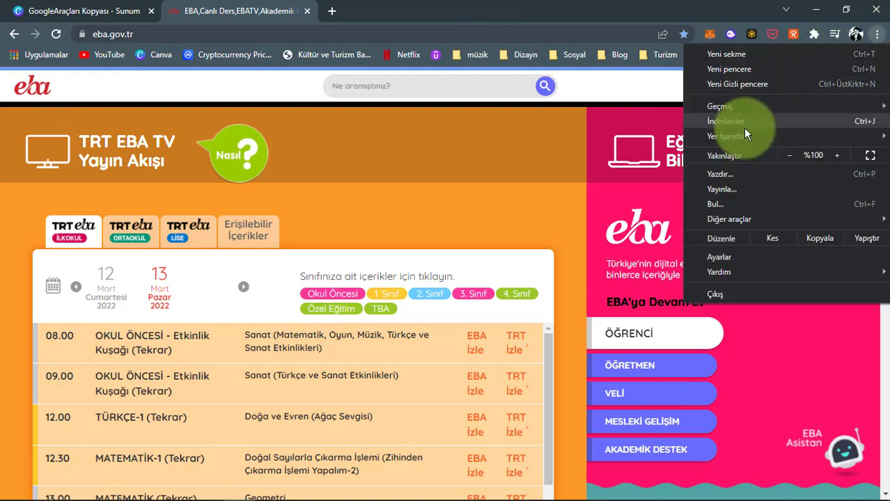
mouse_move(742, 133)
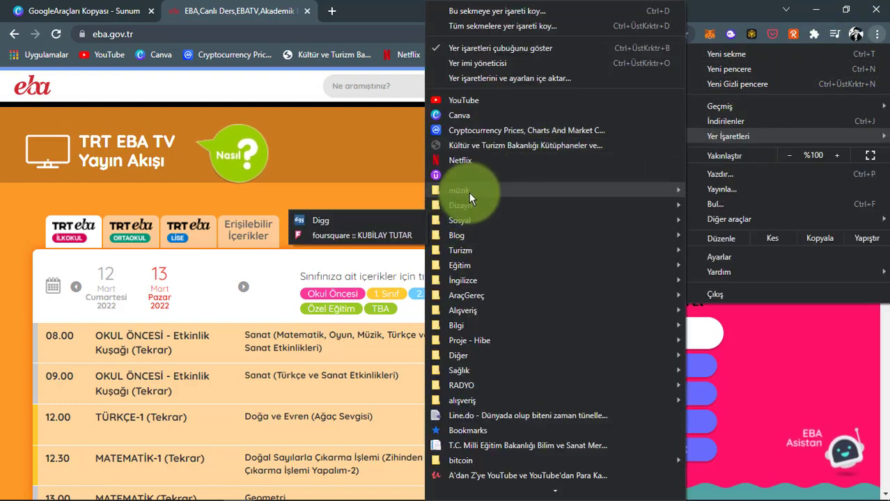
mouse_move(467, 192)
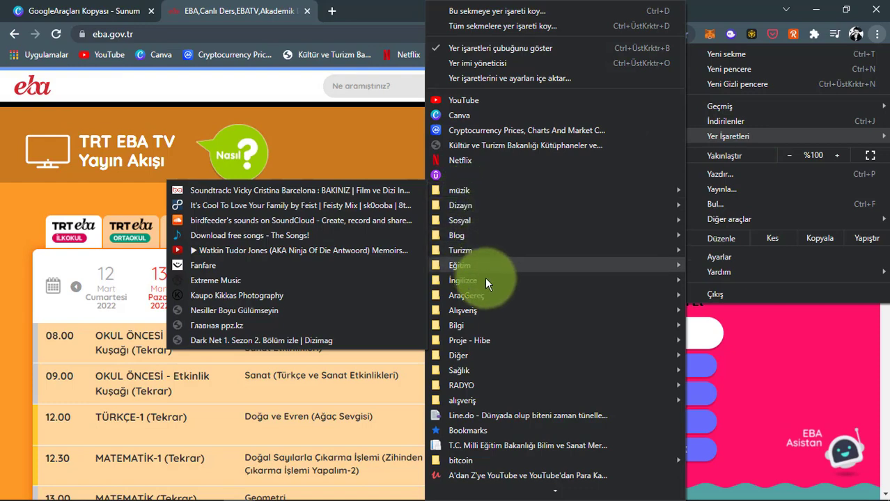
click(361, 15)
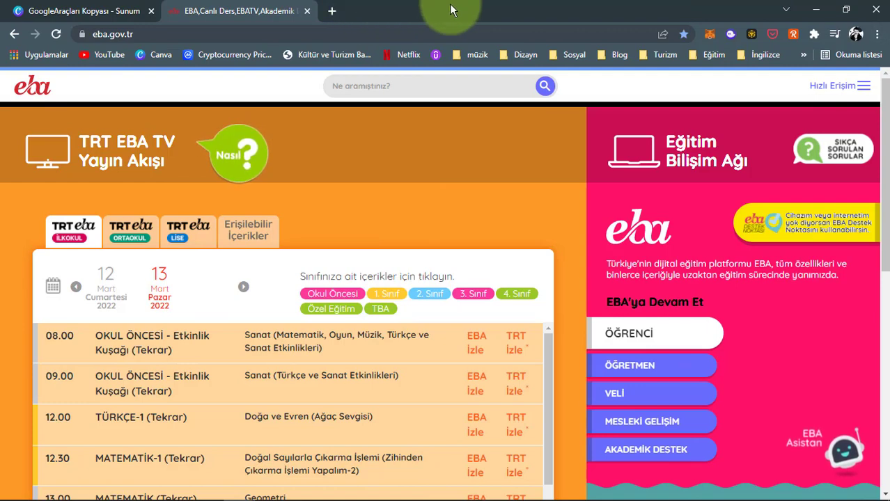
Add the current eba.gov.tr page to the reading list and close the list.
click(840, 56)
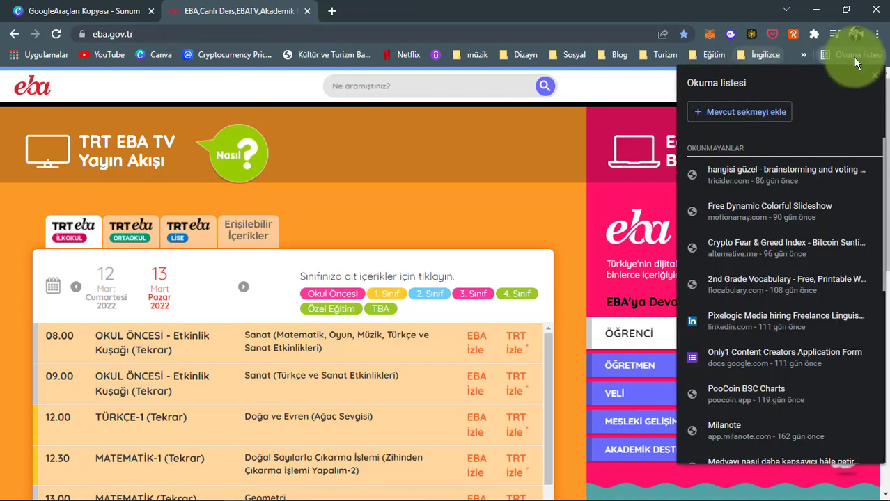
click(851, 57)
click(852, 57)
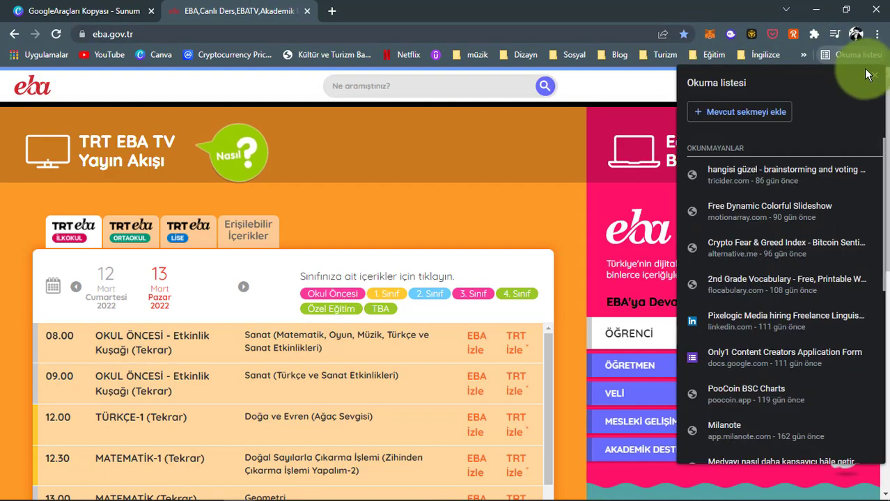
click(729, 112)
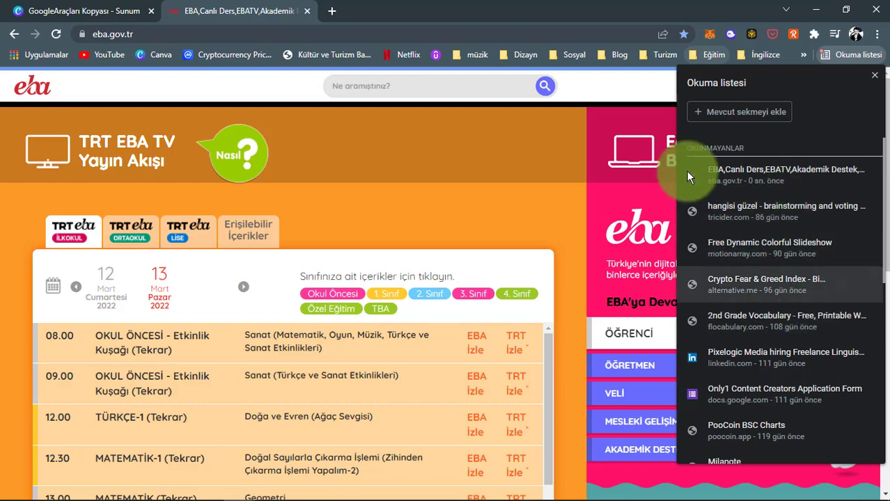
click(238, 31)
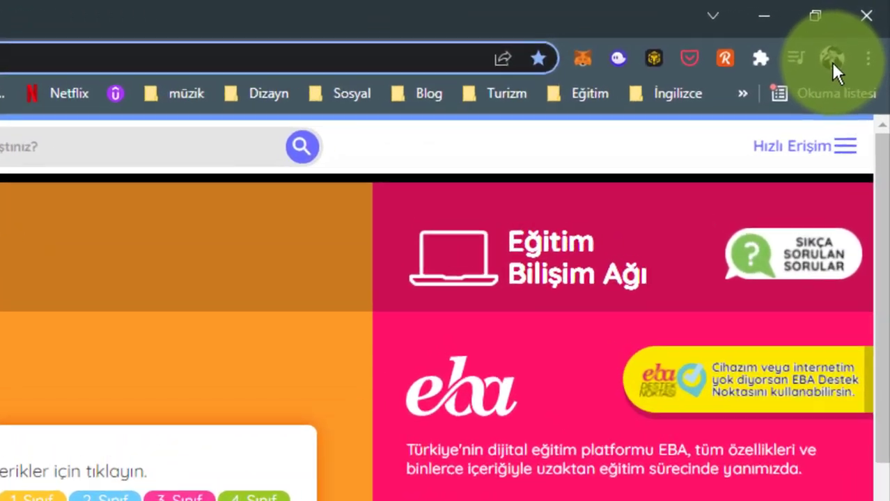
View the Google sign-in form for adding a new Chrome profile and close the setup window without signing in.
click(856, 33)
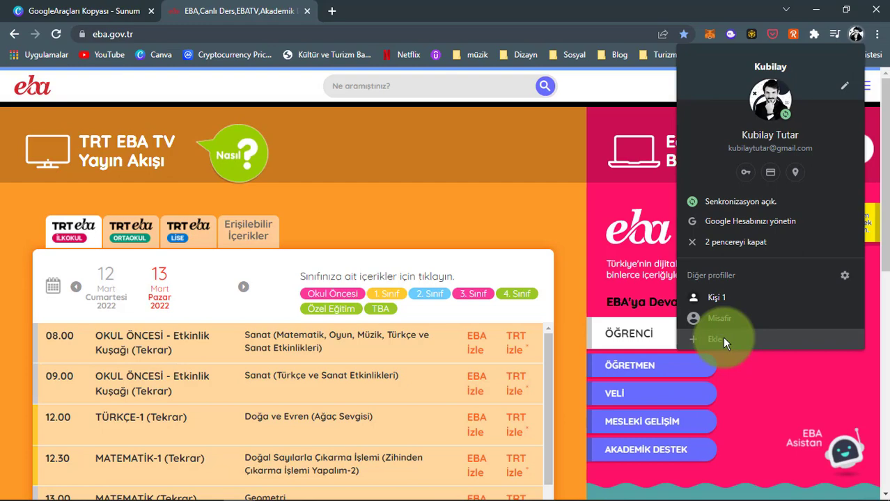
click(722, 336)
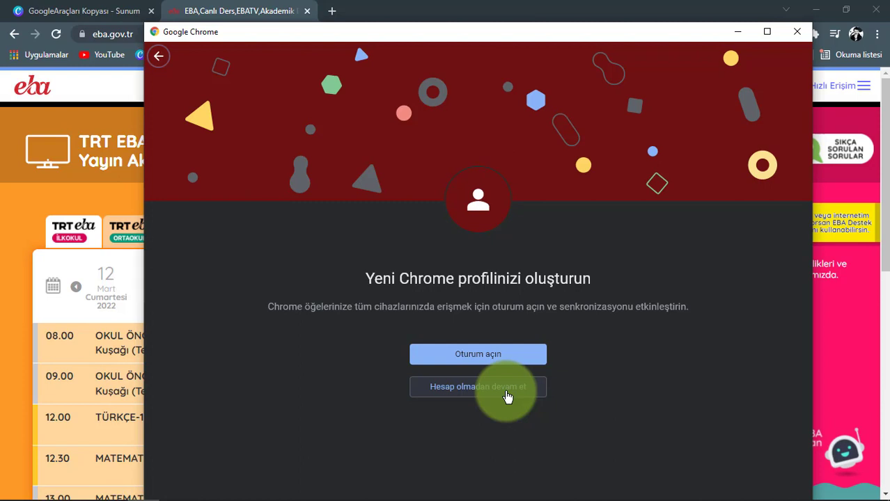
click(499, 357)
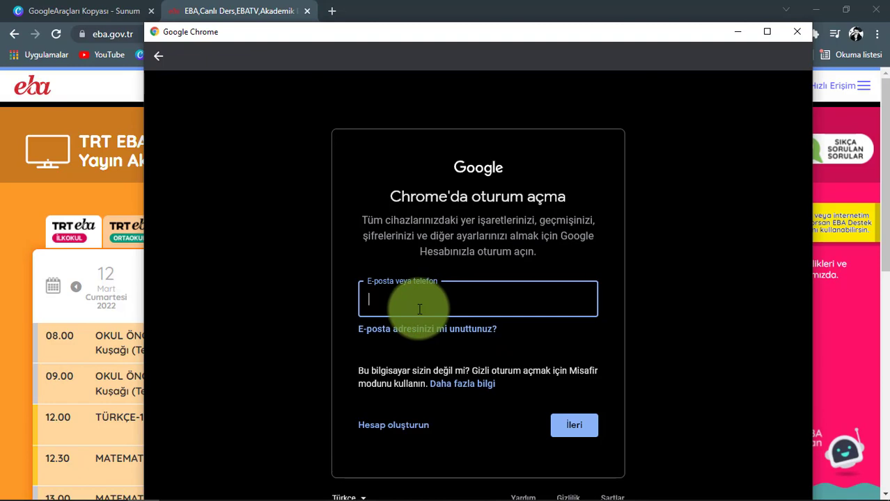
click(795, 32)
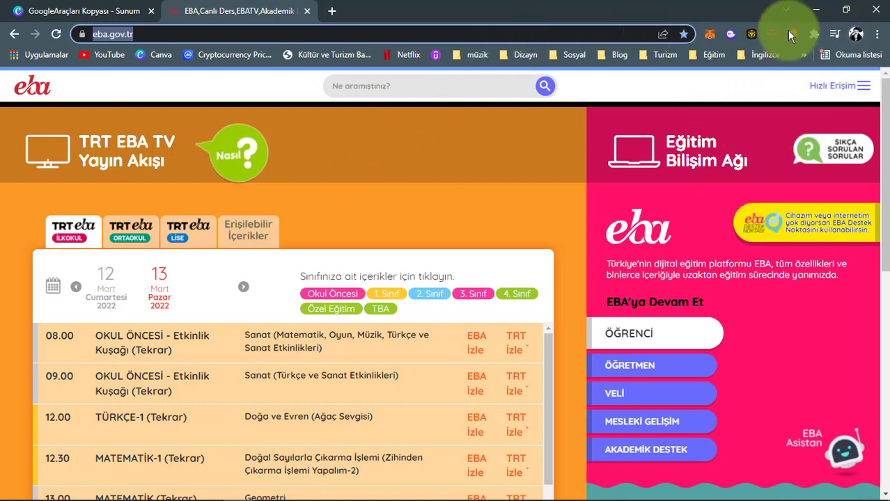
Try enlarging the eba.gov.tr page with the zoom controls and return the zoom to 100%.
click(877, 34)
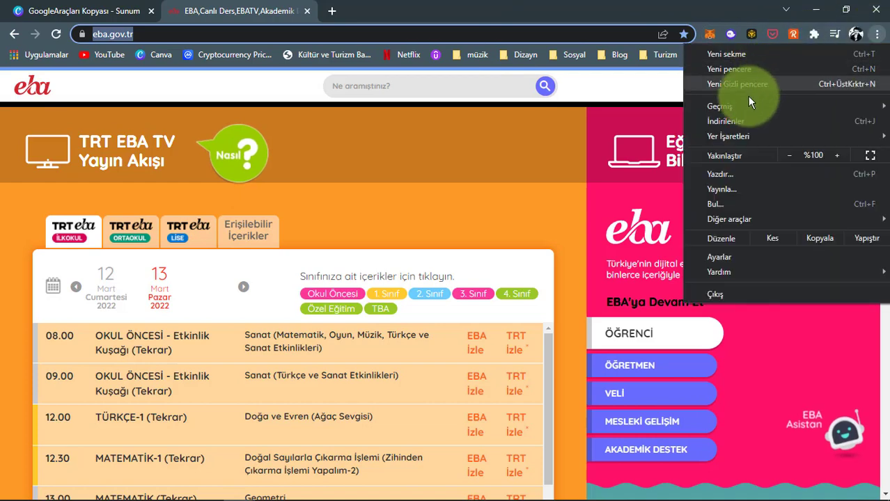
mouse_move(723, 109)
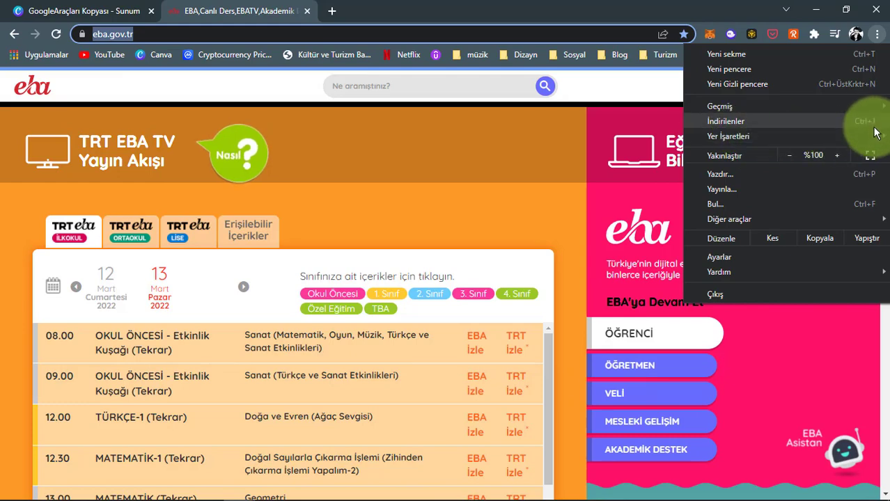
mouse_move(786, 136)
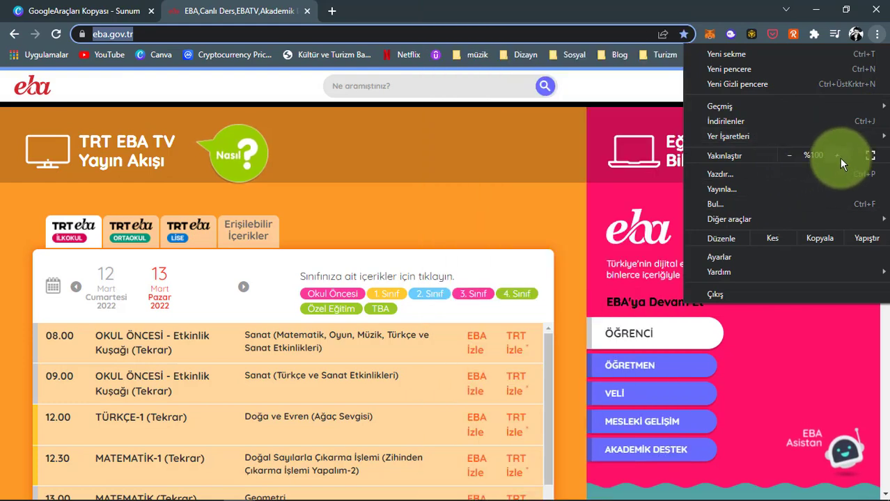
click(837, 156)
click(837, 156)
click(836, 155)
click(791, 156)
click(791, 156)
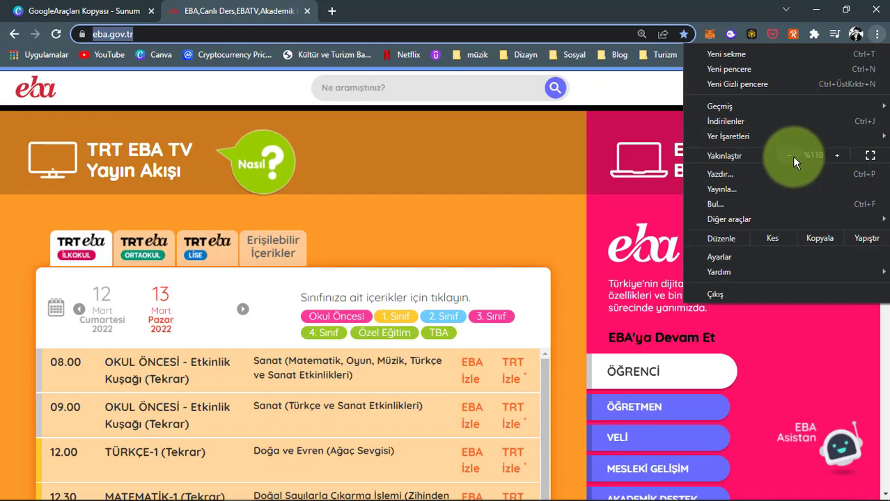
click(791, 155)
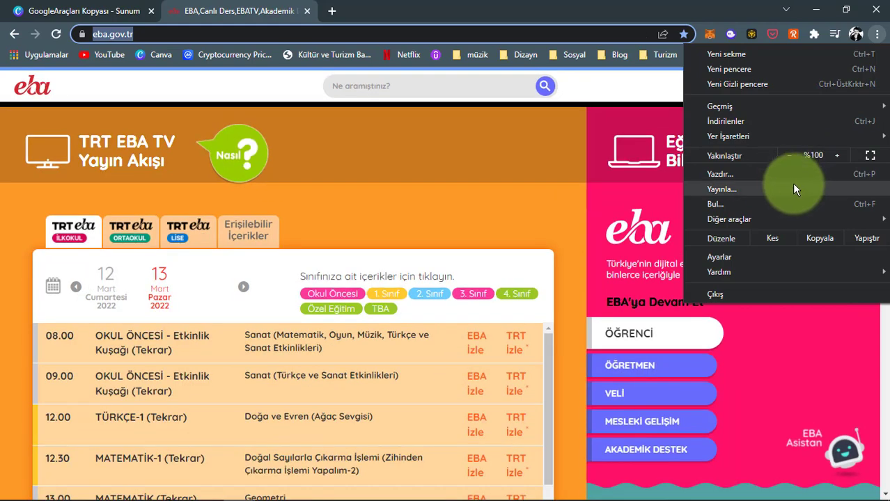
Review the saved passwords in the Otomatik doldurma settings, trying to reveal the first entry and cancelling the PIN request.
click(730, 258)
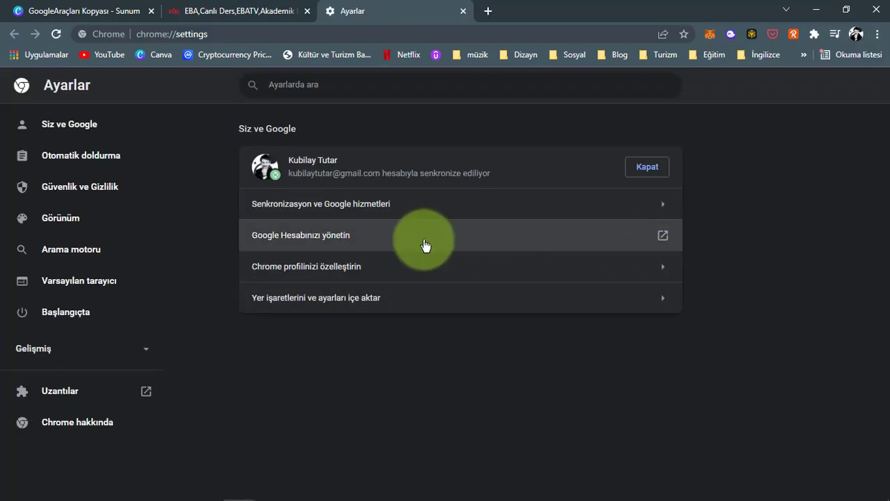
click(85, 163)
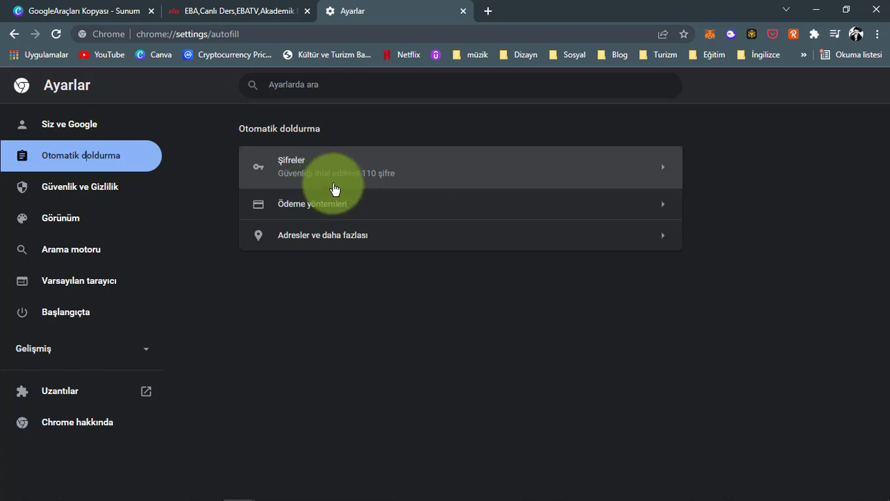
click(353, 173)
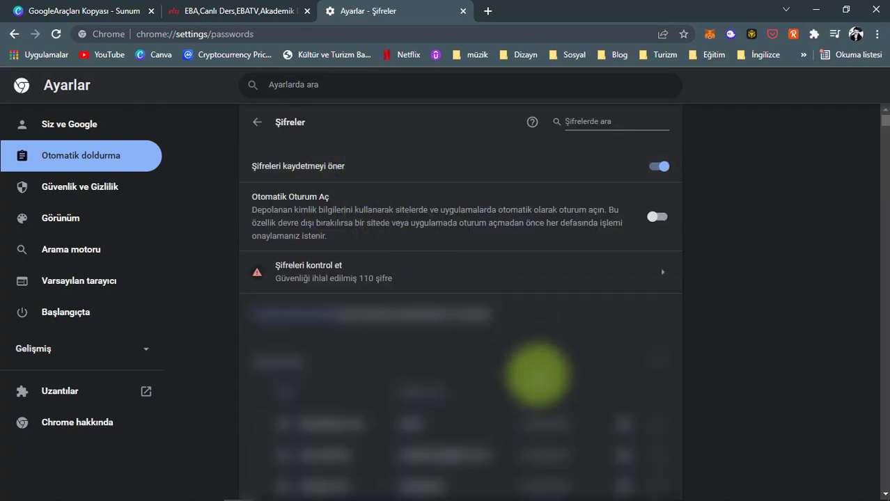
scroll(538, 376, down, 1)
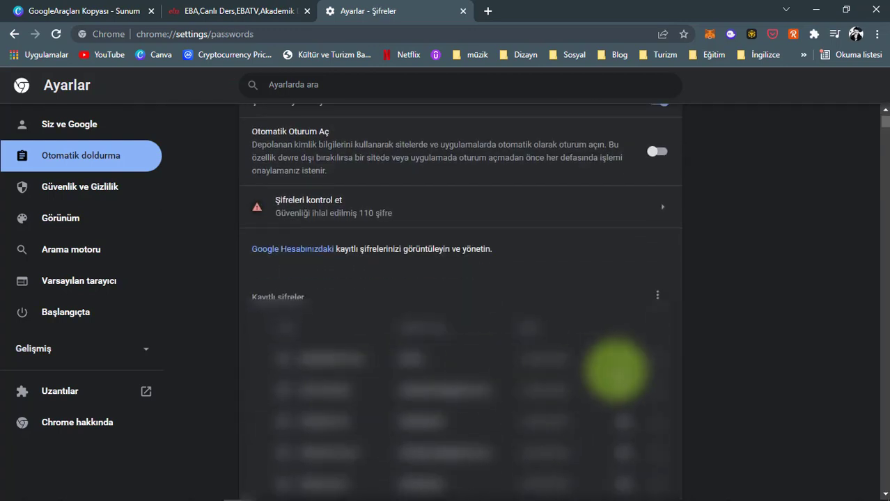
click(625, 365)
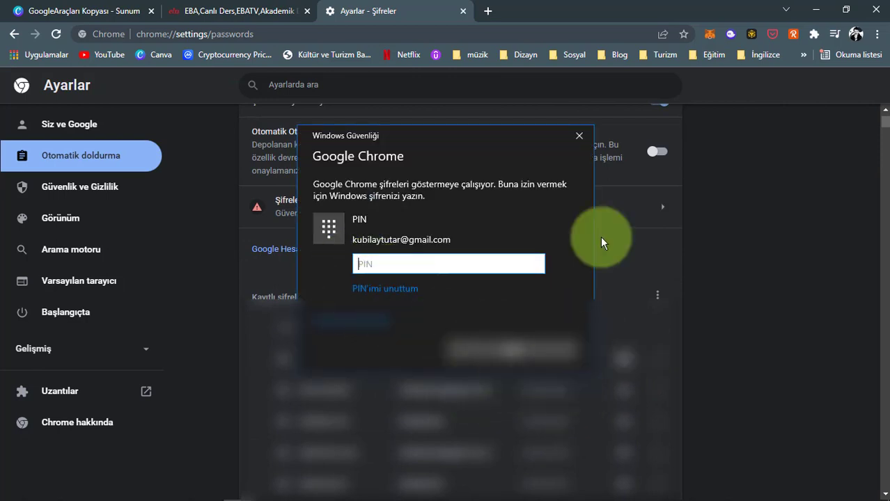
click(578, 136)
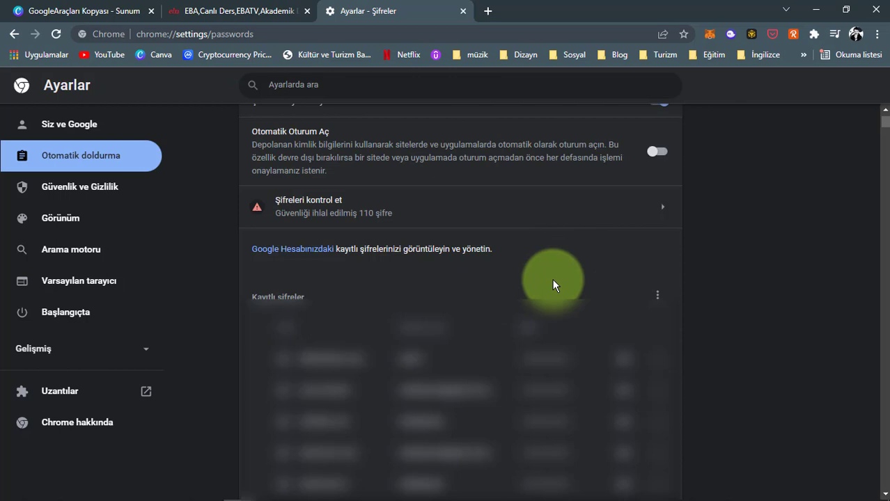
scroll(552, 279, down, 2)
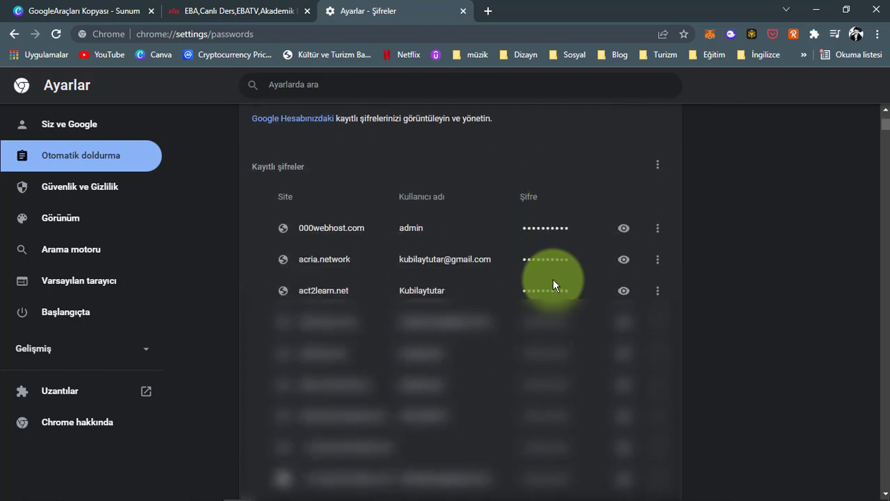
scroll(554, 297, up, 3)
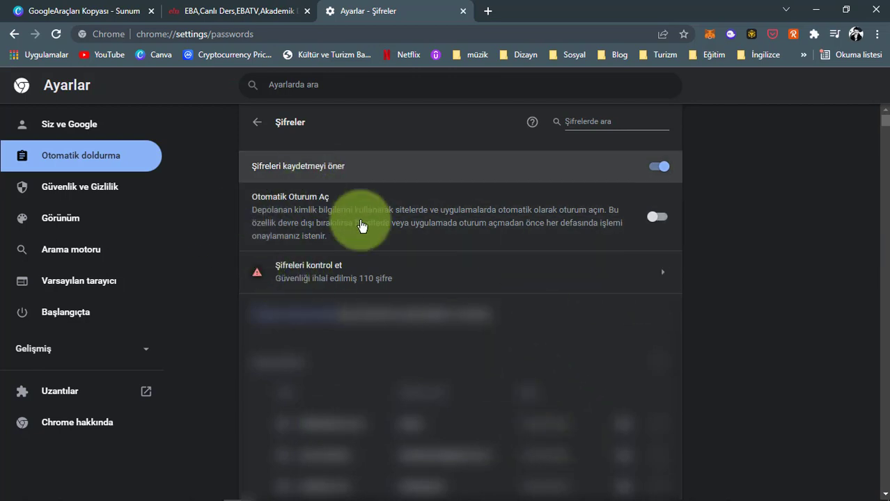
Delete the first saved address under Adresler ve daha fazlası in the Otomatik doldurma settings.
click(257, 128)
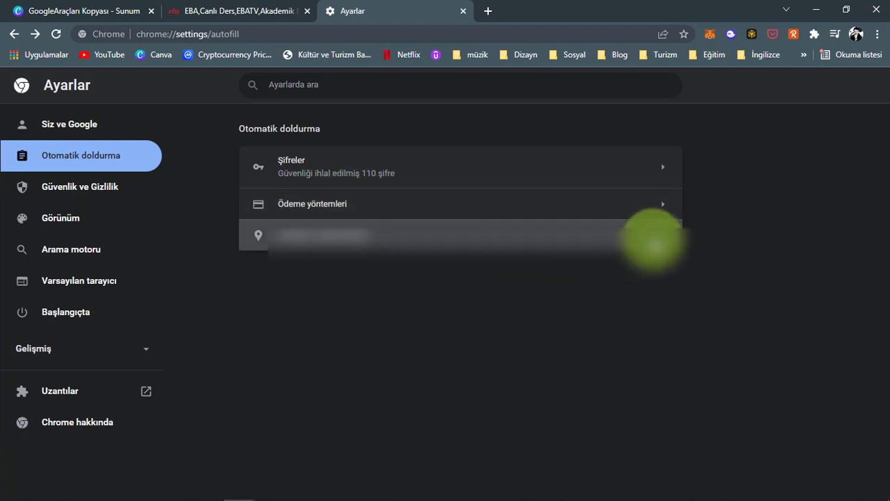
click(647, 236)
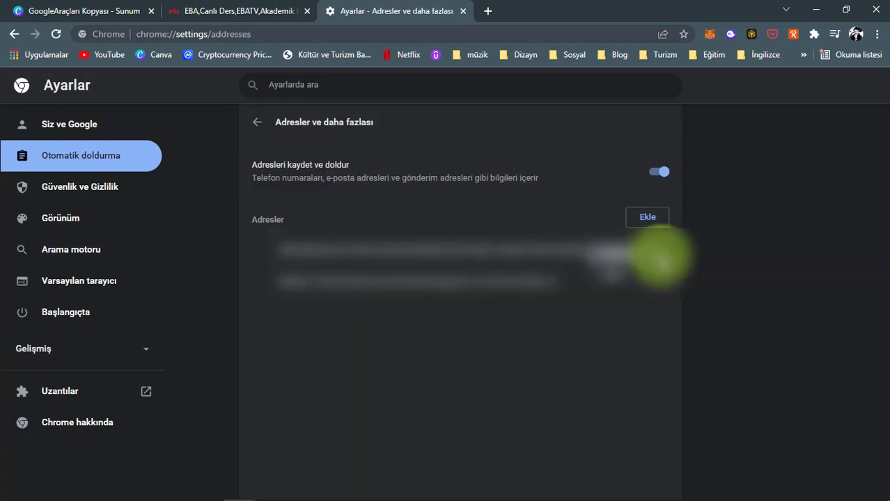
click(637, 277)
click(587, 314)
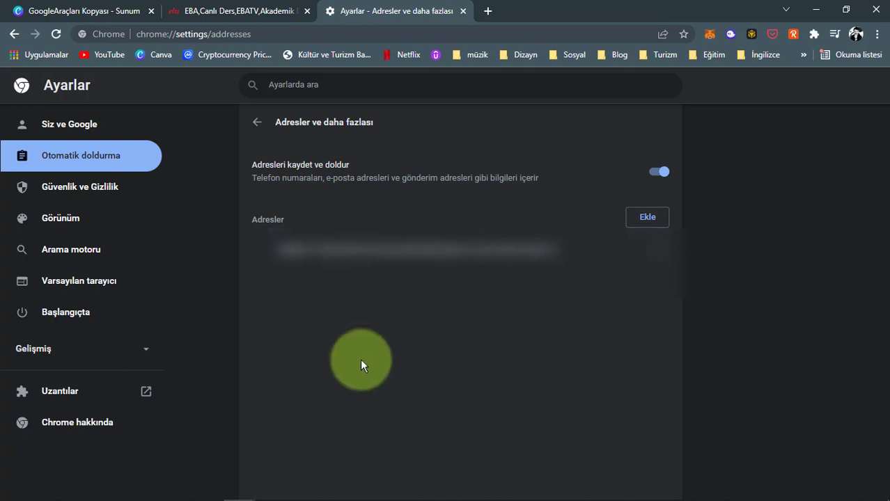
Review the Çerezler ve diğer site verileri options in the Güvenlik ve Gizlilik settings.
click(97, 200)
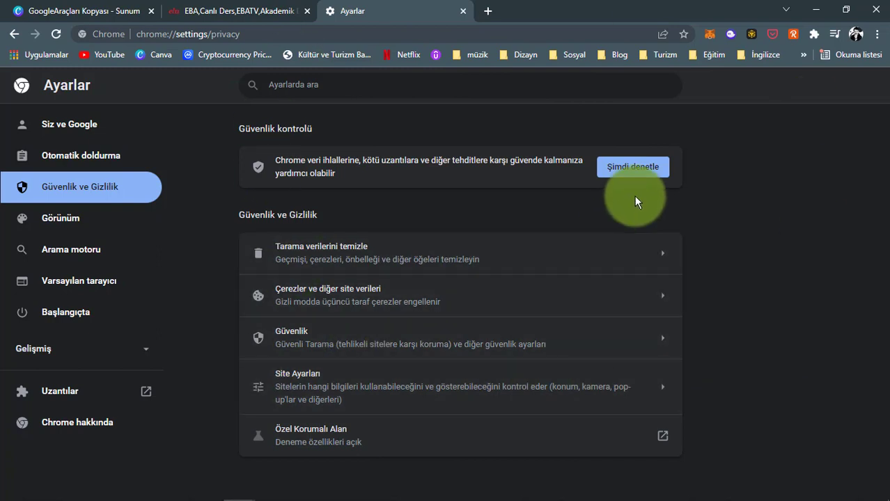
click(639, 165)
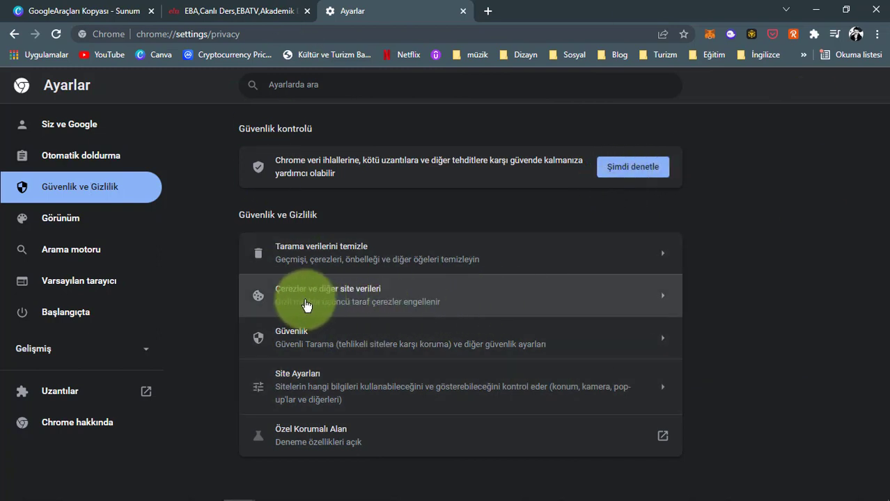
click(449, 308)
scroll(446, 317, down, 5)
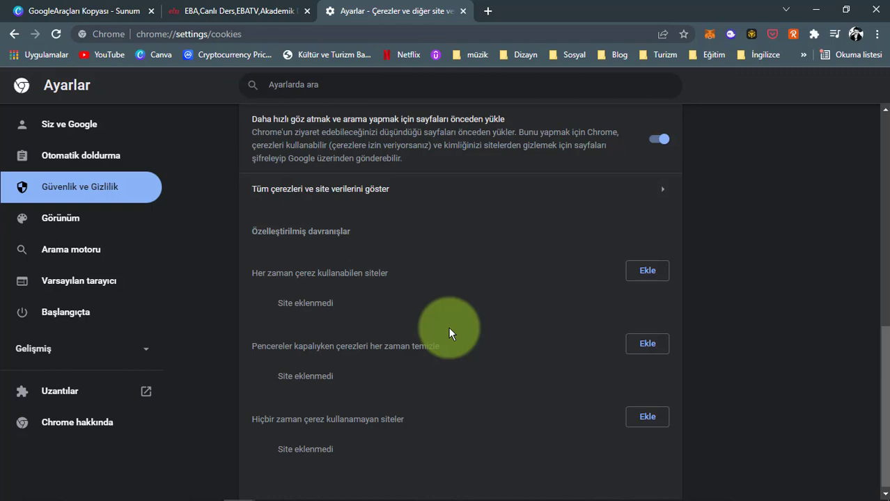
Look back over the general cookie options and return to the Güvenlik ve Gizlilik overview.
scroll(457, 335, up, 5)
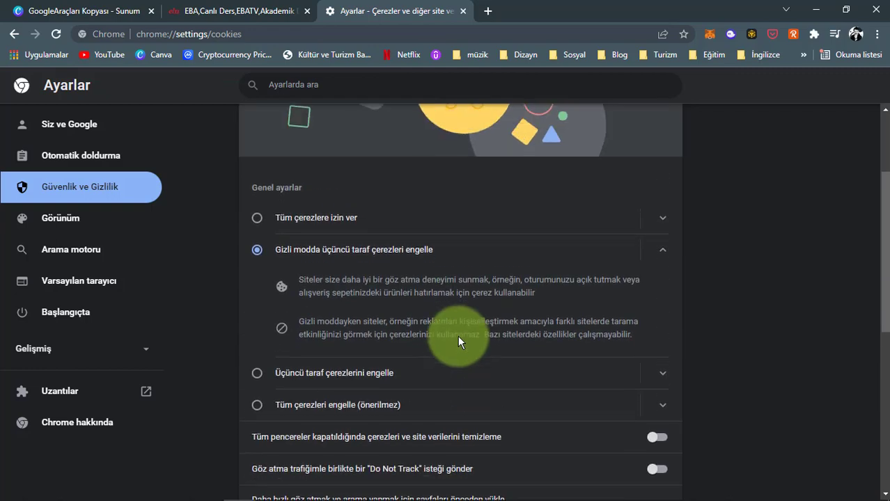
scroll(457, 335, up, 2)
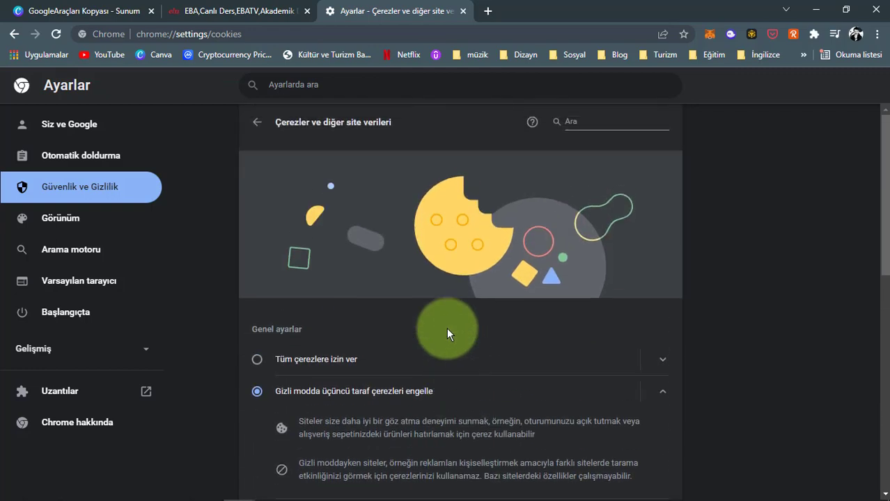
click(258, 128)
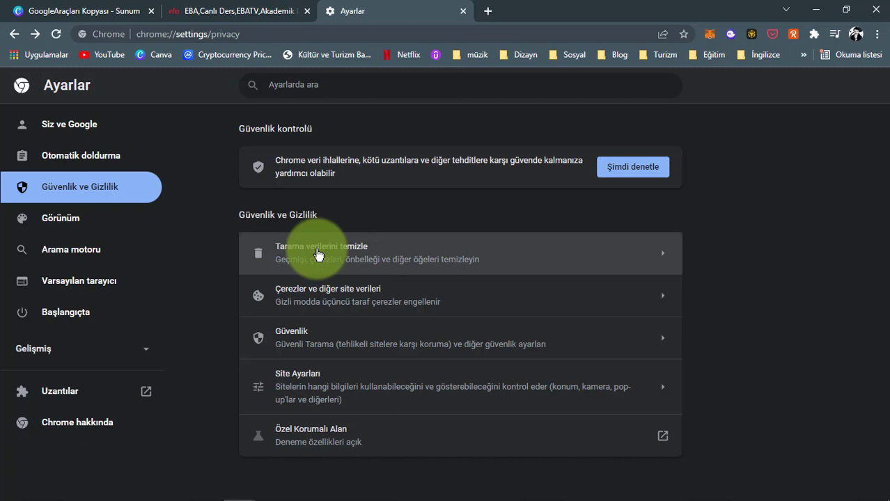
Review the recent activity, permissions and content options in Site Ayarları, and return to the Güvenlik ve Gizlilik overview.
click(369, 372)
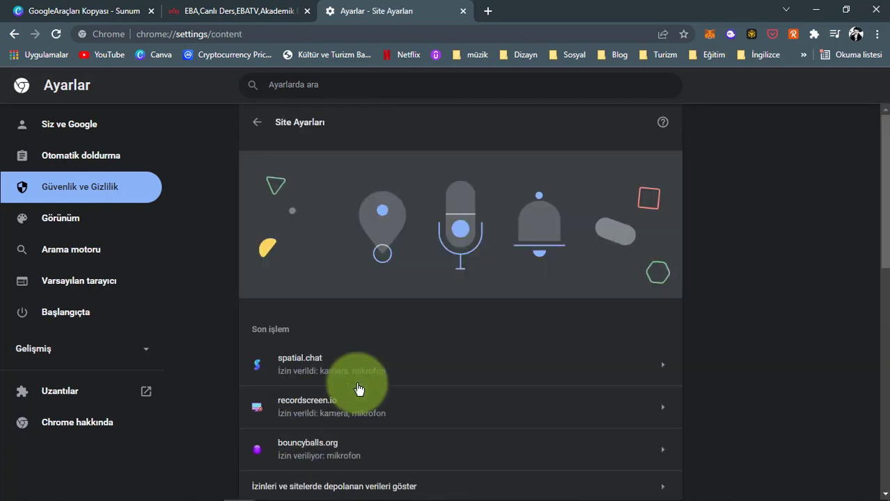
scroll(359, 388, down, 5)
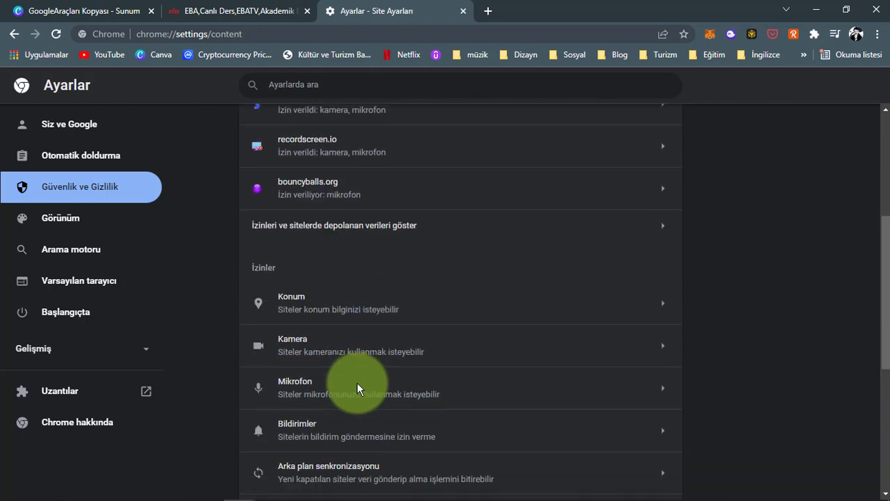
scroll(355, 383, down, 1)
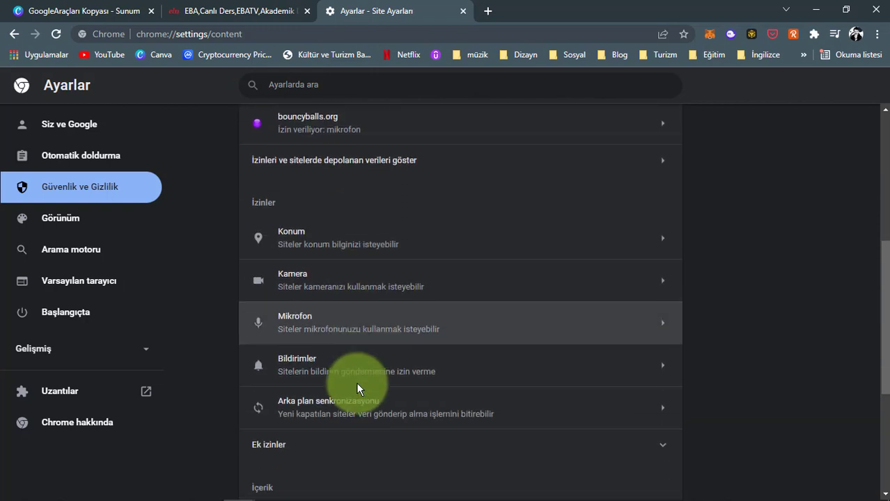
scroll(357, 388, down, 1)
scroll(359, 389, down, 3)
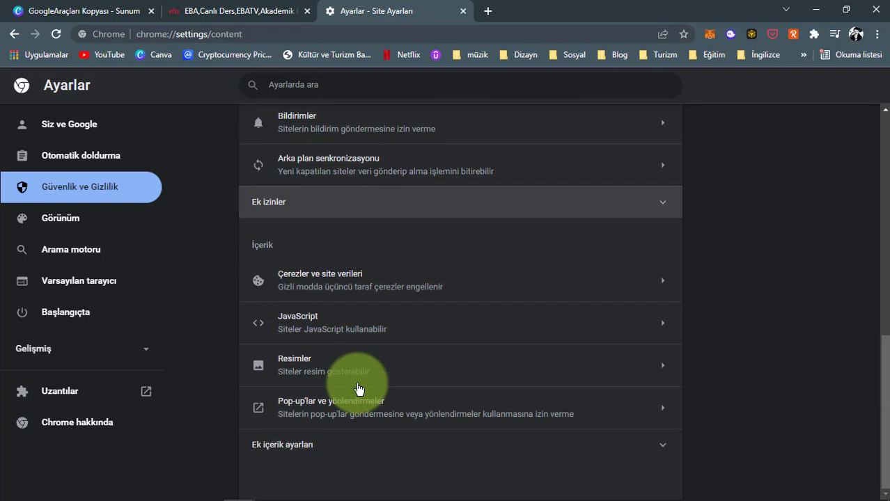
scroll(363, 391, up, 5)
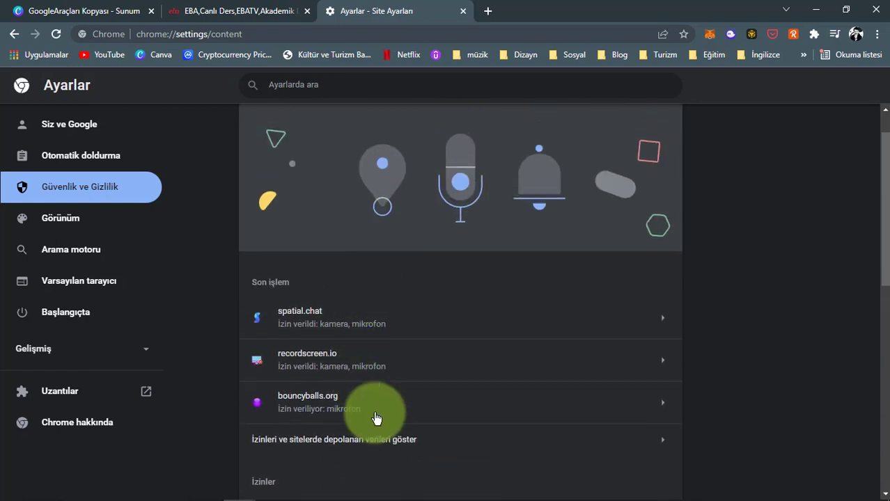
click(74, 198)
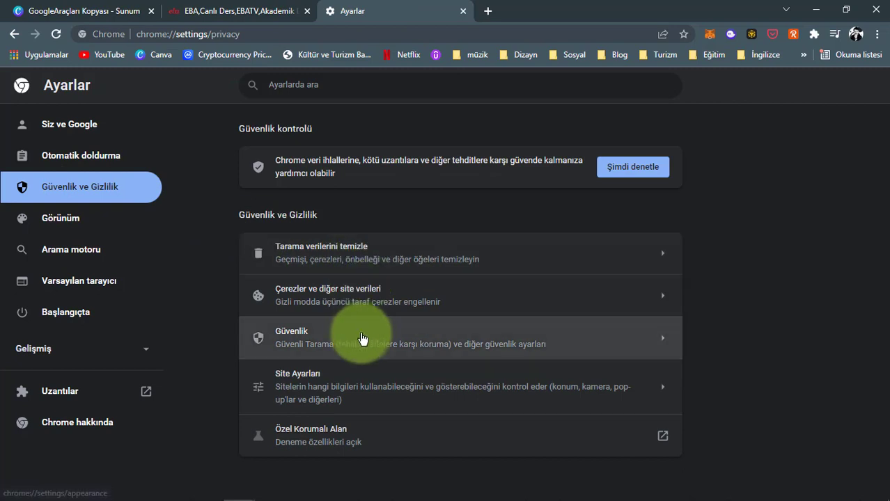
View the Görünüm and Varsayılan tarayıcı settings, and expand the Gelişmiş section to look through its categories.
click(69, 226)
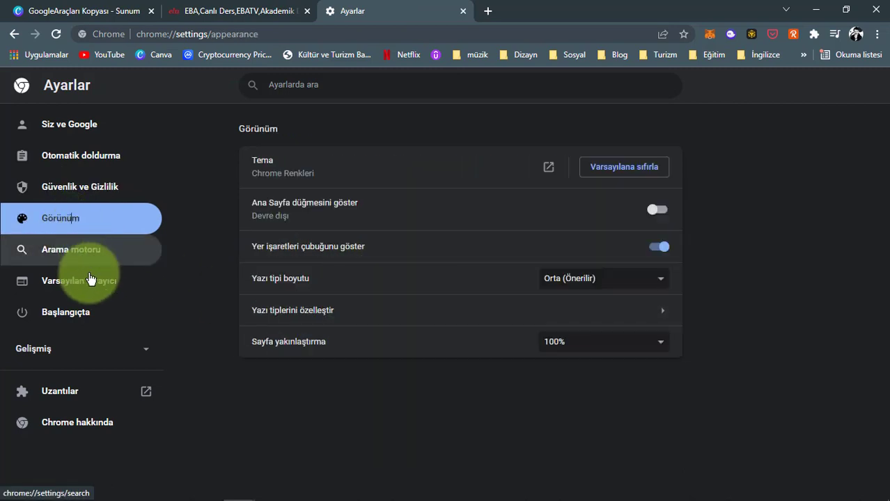
click(95, 287)
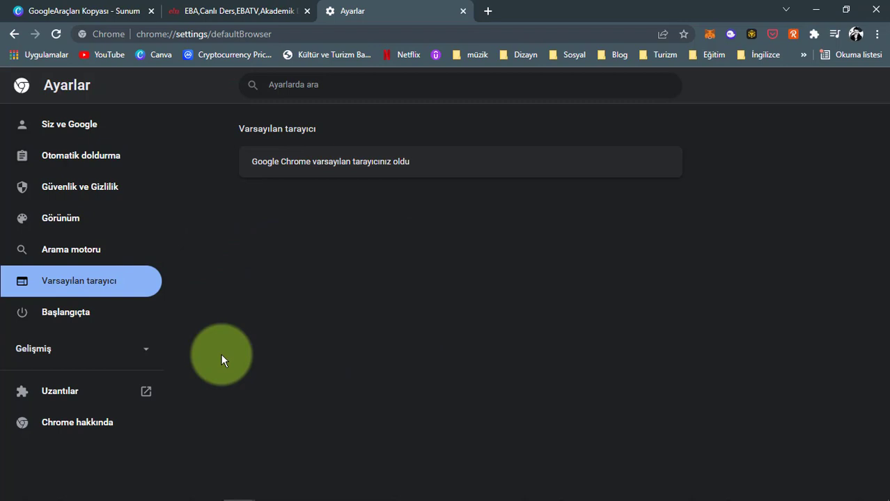
click(152, 357)
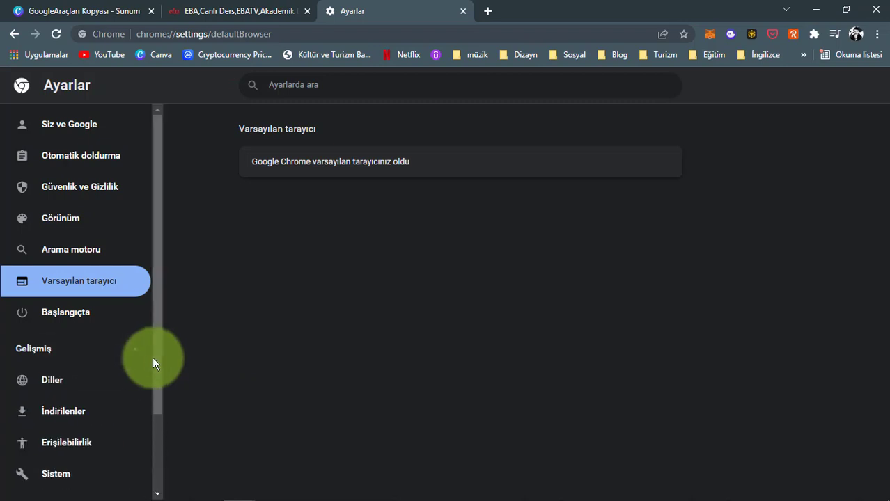
scroll(153, 362, down, 2)
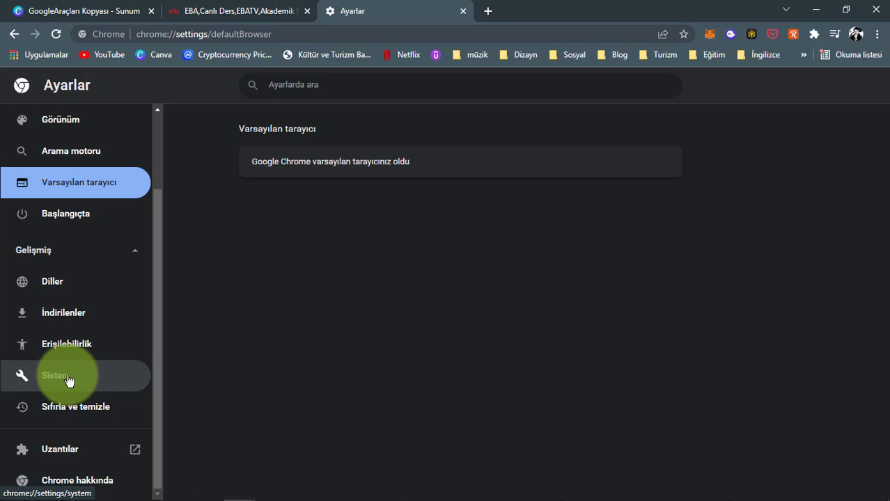
scroll(69, 380, up, 3)
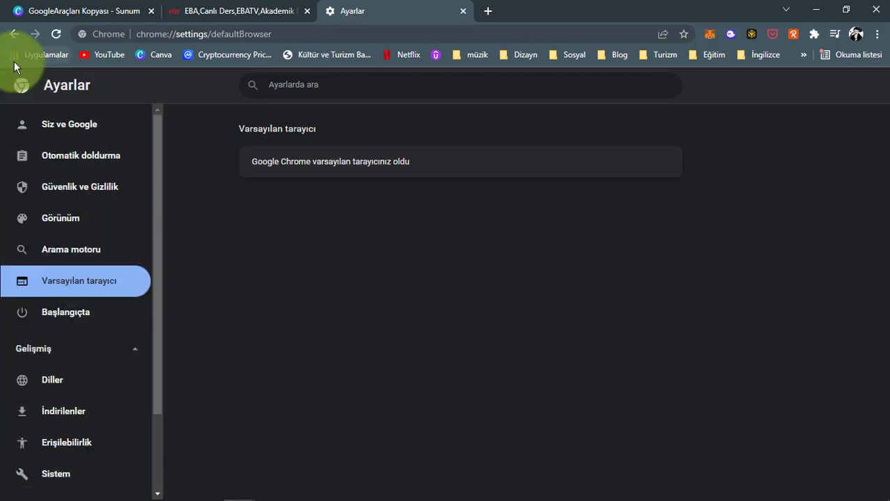